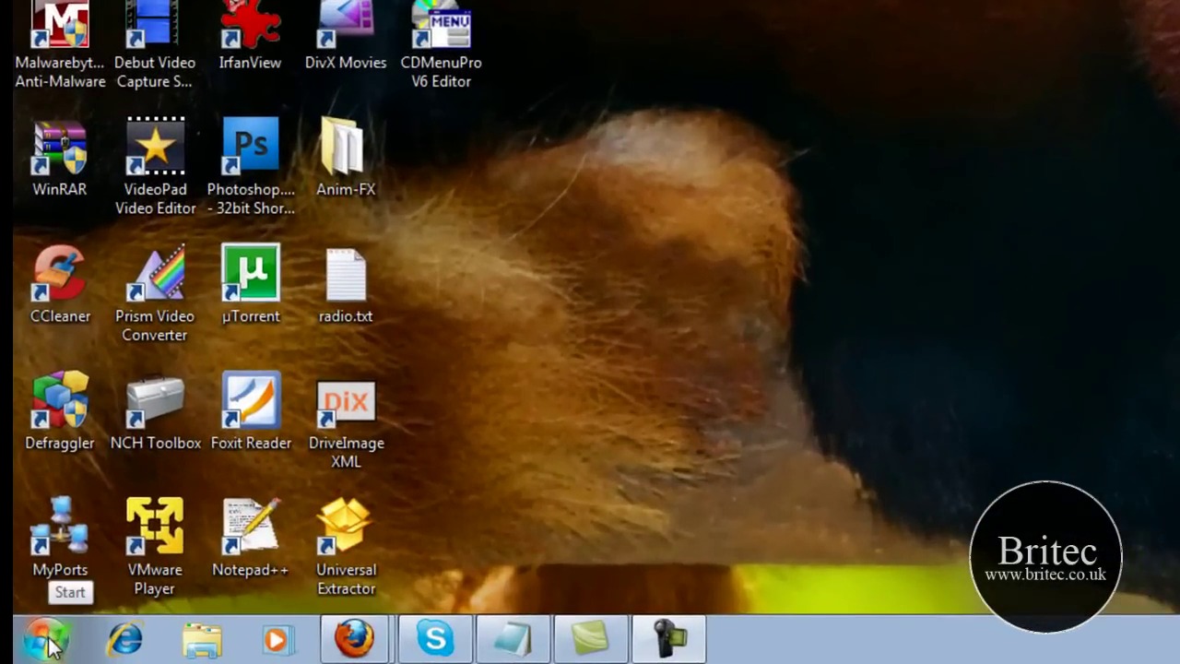
# Search the Start menu for psr and run psr.exe as administrator
pyautogui.click(46, 642)
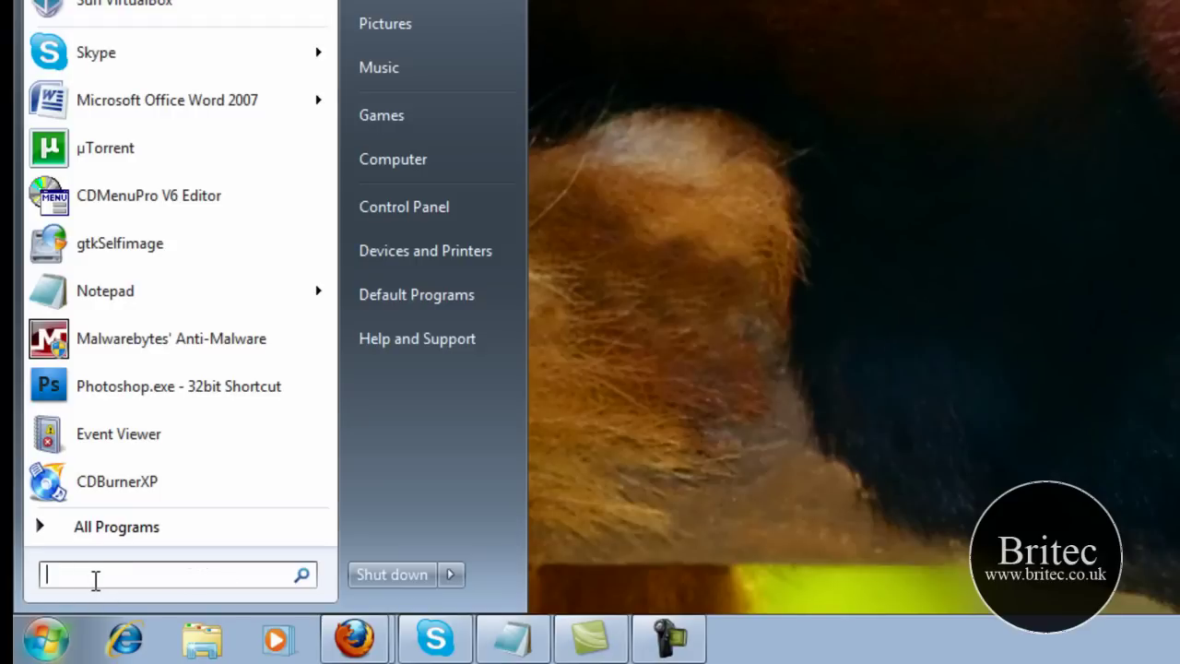
pyautogui.write('psr')
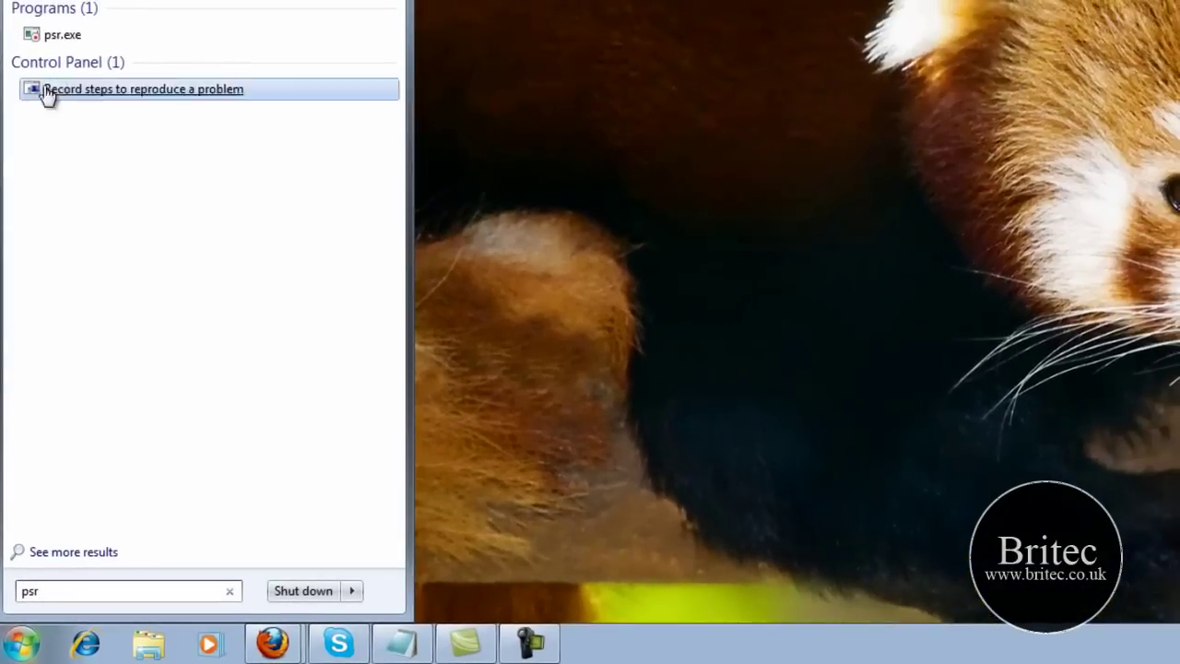
pyautogui.rightClick(76, 37)
pyautogui.click(138, 79)
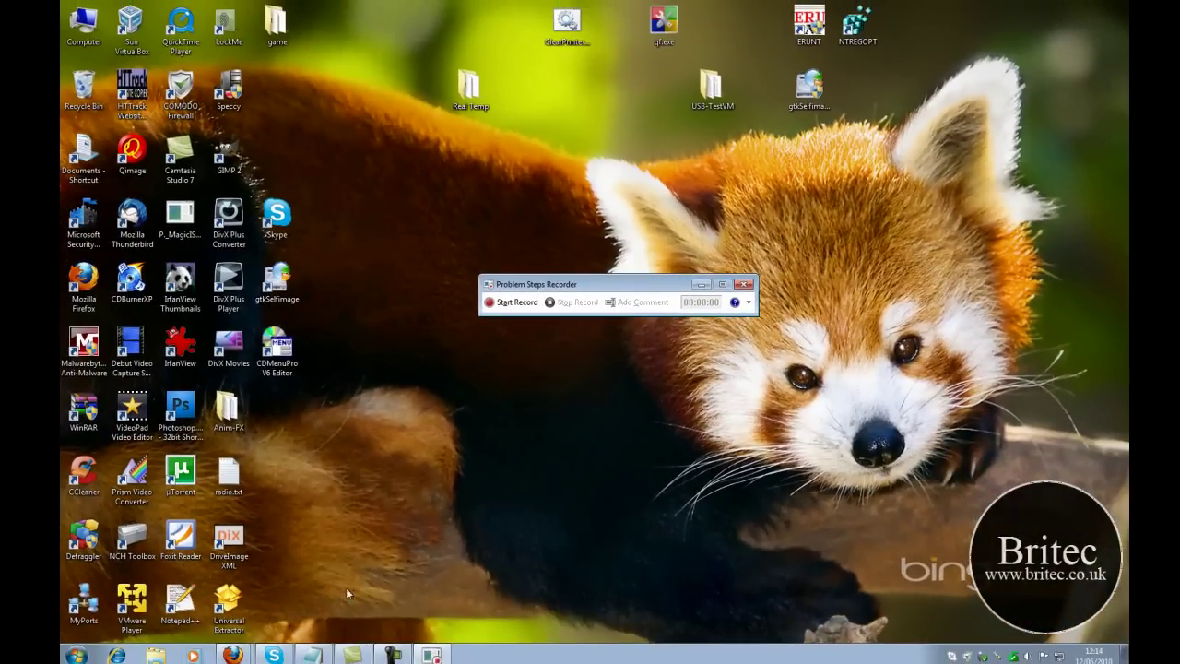
# Start recording, then open Device Manager from Control Panel and select Creative Game Port
pyautogui.click(509, 303)
pyautogui.click(75, 655)
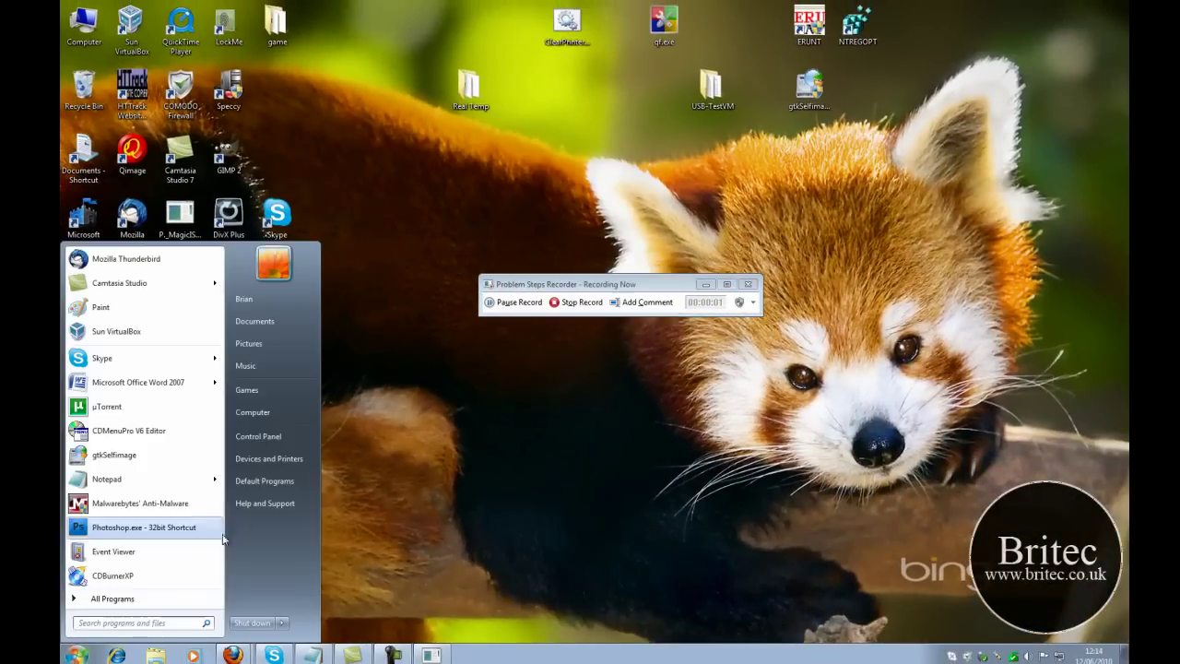
pyautogui.click(260, 437)
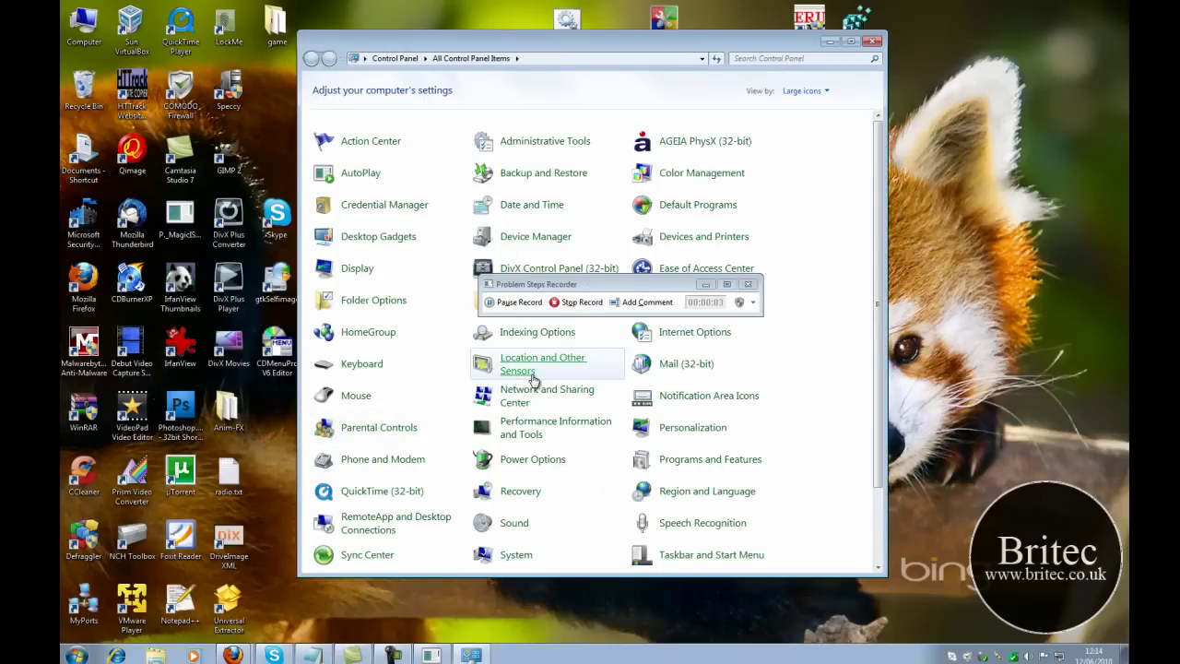
pyautogui.click(523, 239)
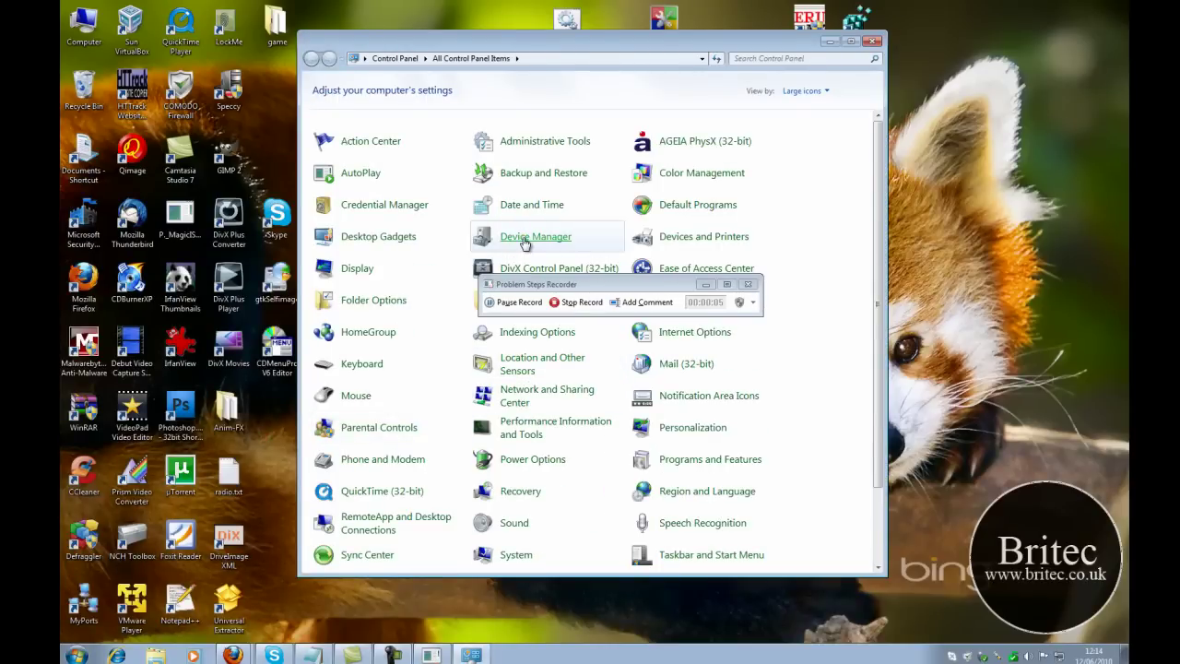
pyautogui.moveTo(414, 34); pyautogui.dragTo(626, 130)
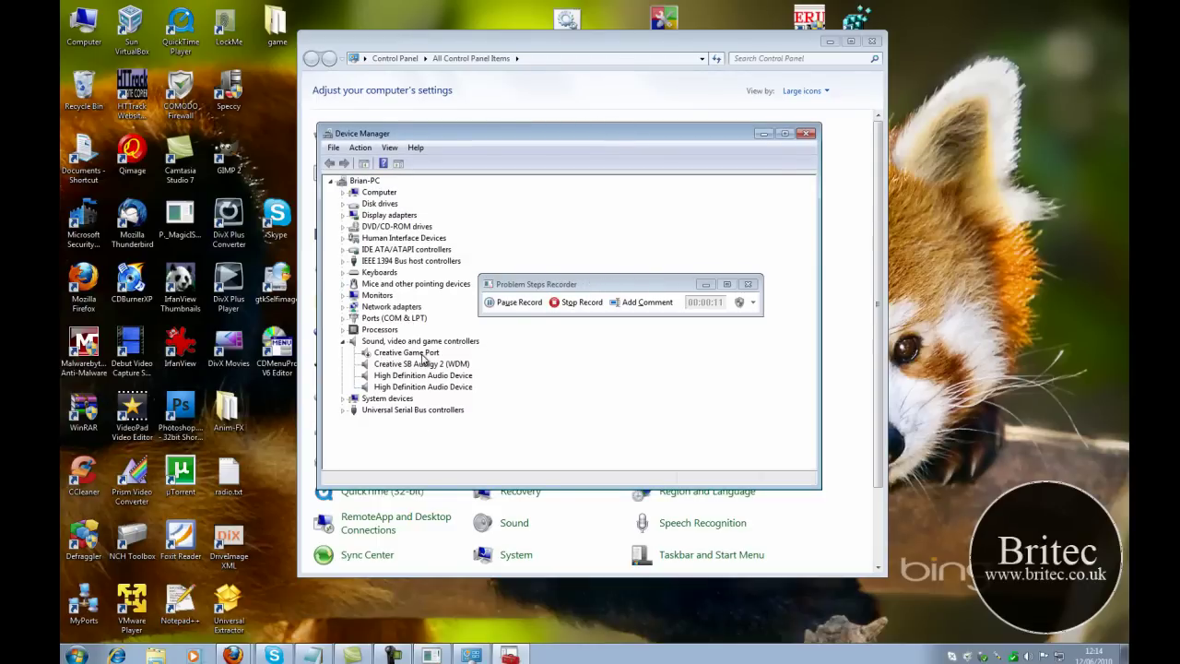
pyautogui.click(402, 353)
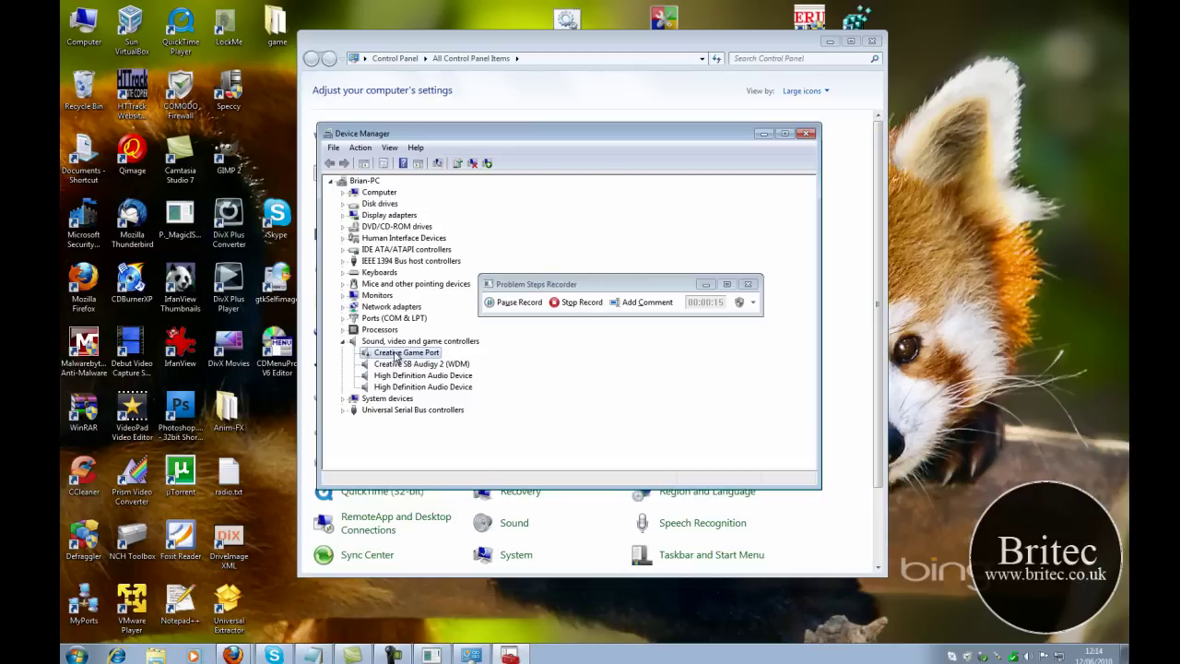
# Add the comment 'Game port not working' to the recording
pyautogui.click(647, 303)
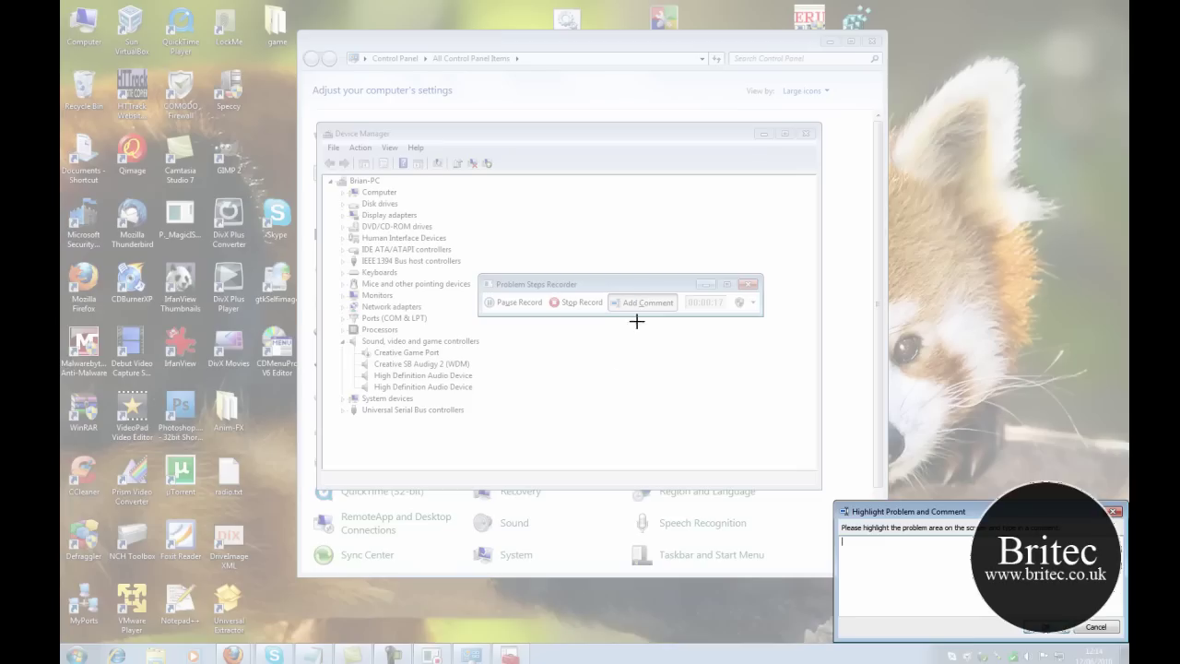
pyautogui.moveTo(936, 514); pyautogui.dragTo(532, 349)
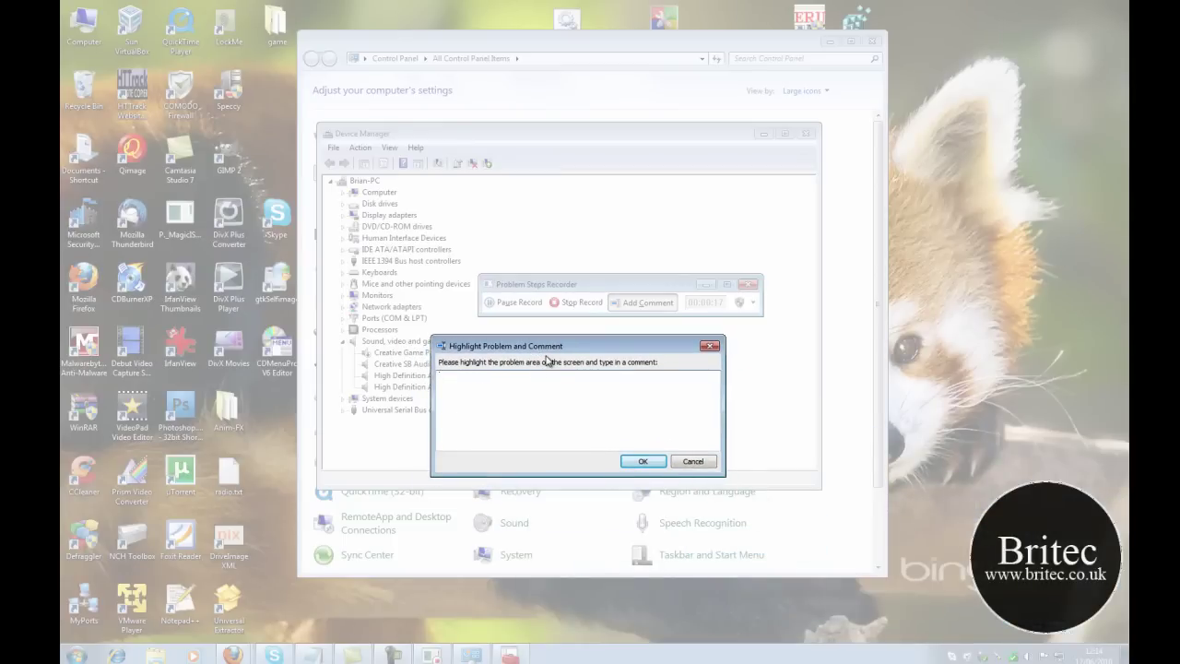
pyautogui.write('Game port not working')
pyautogui.click(649, 463)
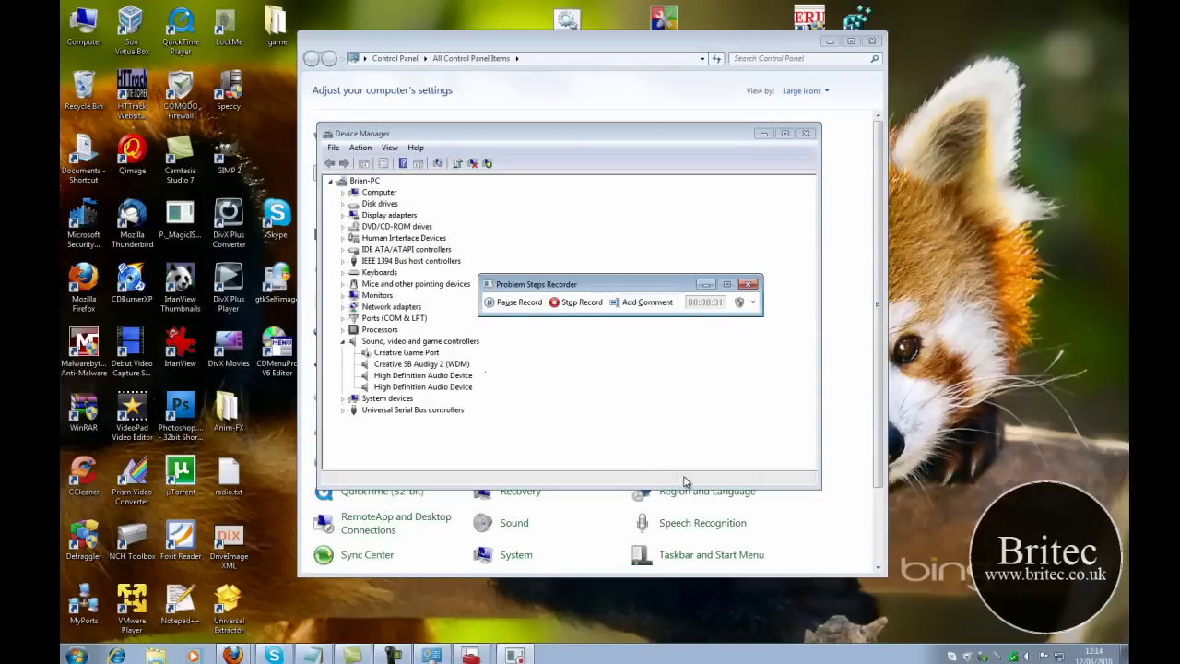
# Stop recording, save it to the desktop as sound problem.zip, and close Device Manager
pyautogui.click(573, 309)
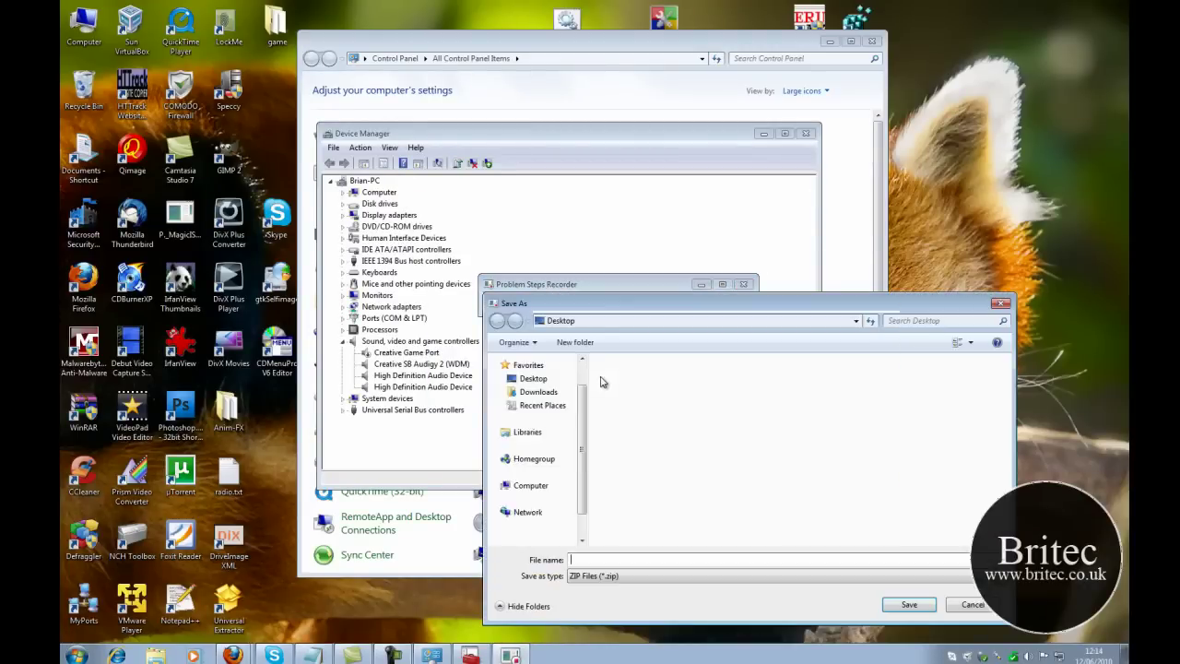
pyautogui.moveTo(720, 311); pyautogui.dragTo(541, 191)
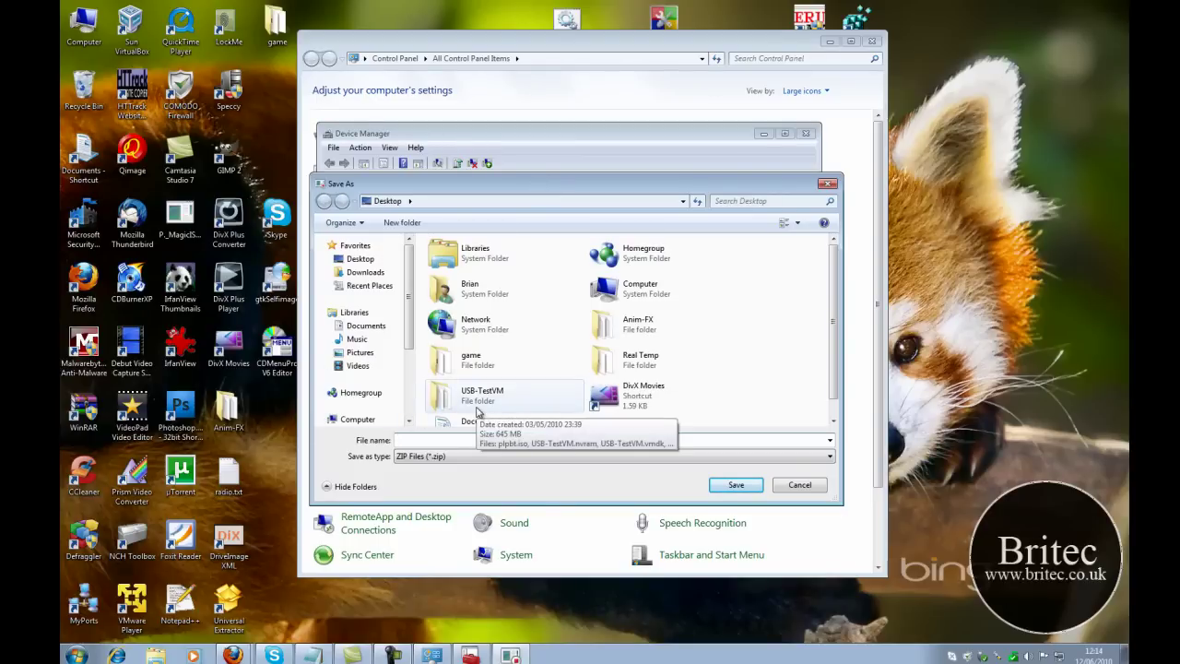
pyautogui.write('sound')
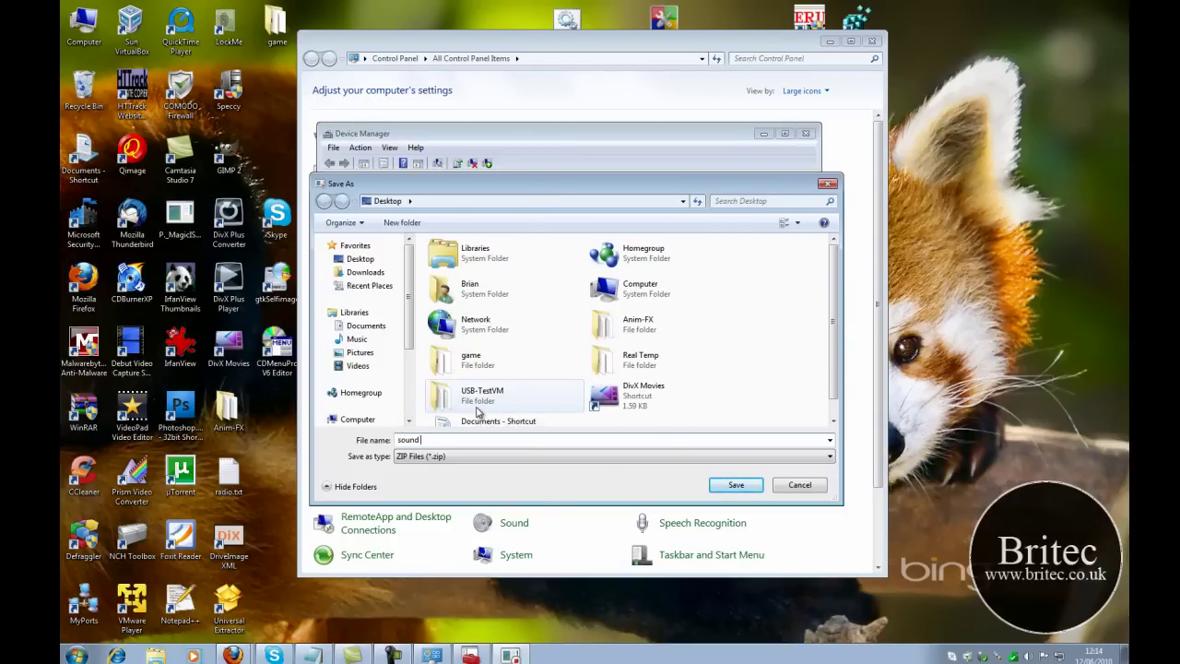
pyautogui.write(' problem')
pyautogui.click(736, 485)
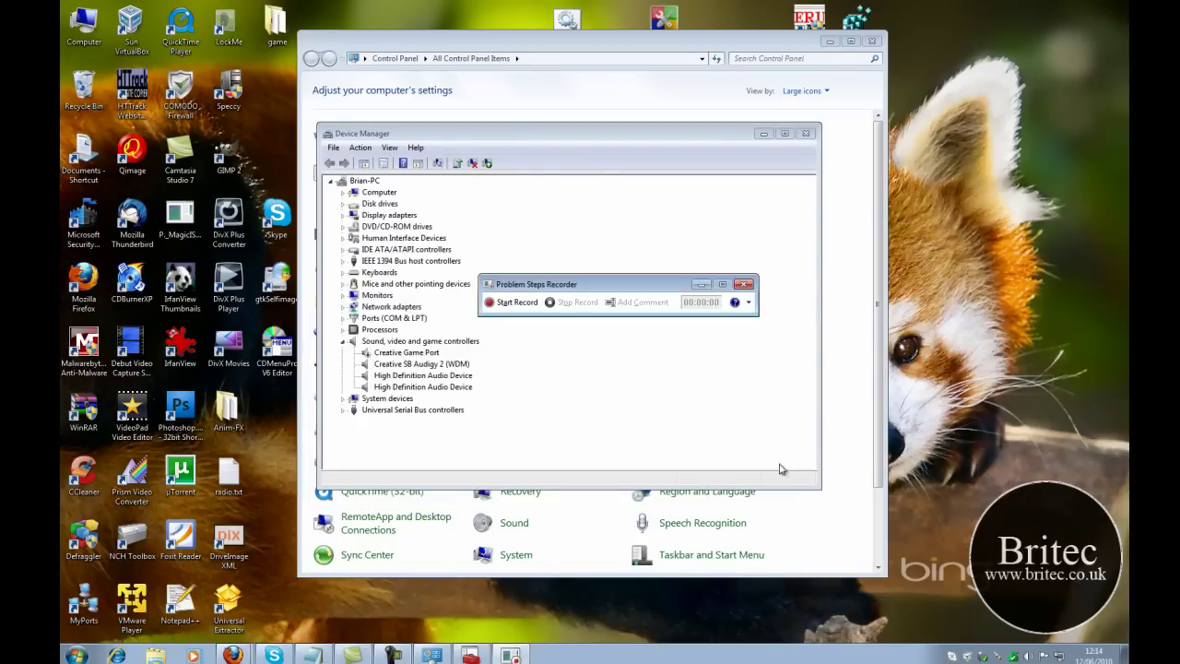
pyautogui.click(806, 133)
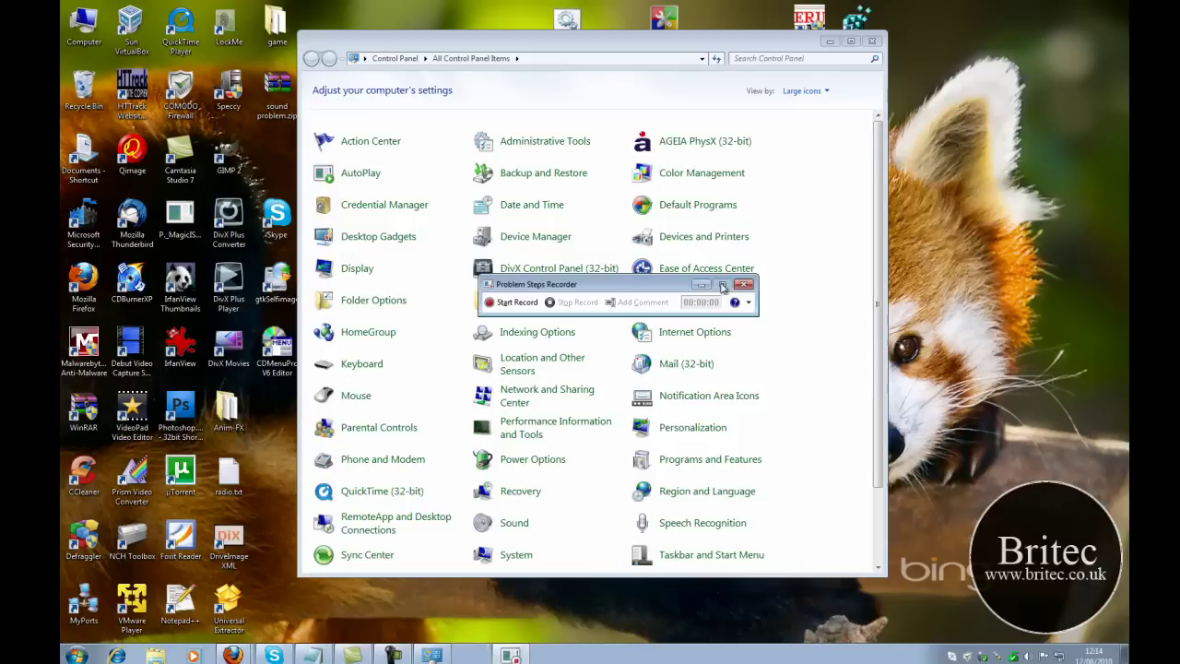
# Minimize the recorder, close Control Panel, and open sound problem.zip in WinRAR
pyautogui.click(701, 284)
pyautogui.click(871, 41)
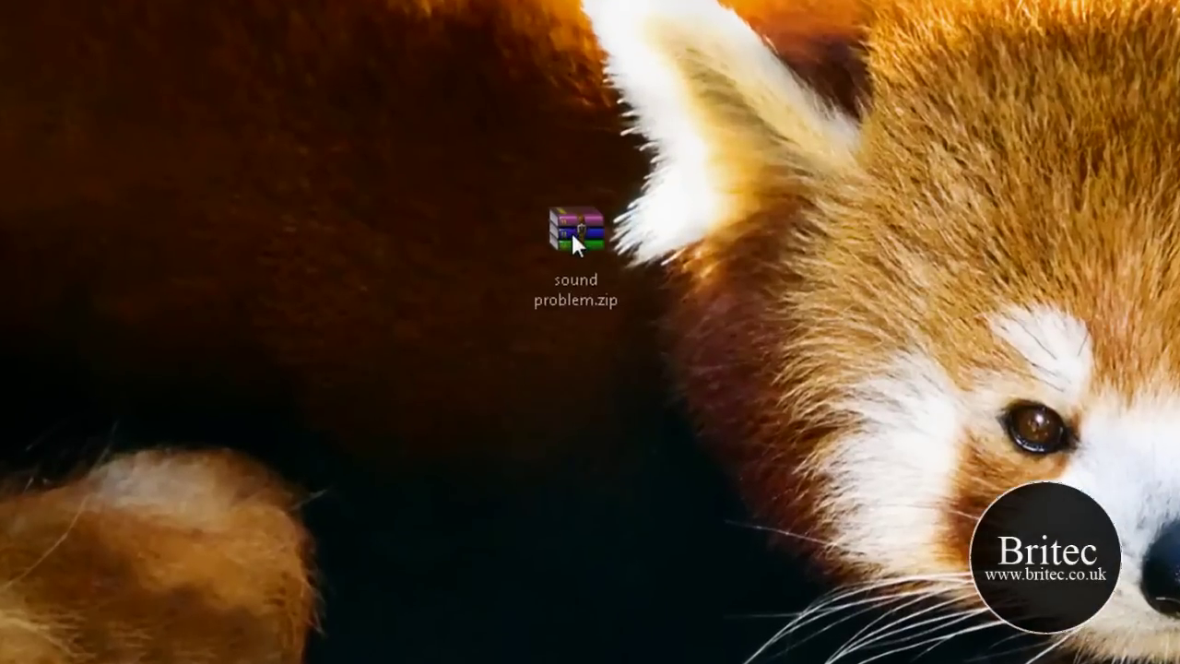
pyautogui.click(572, 231)
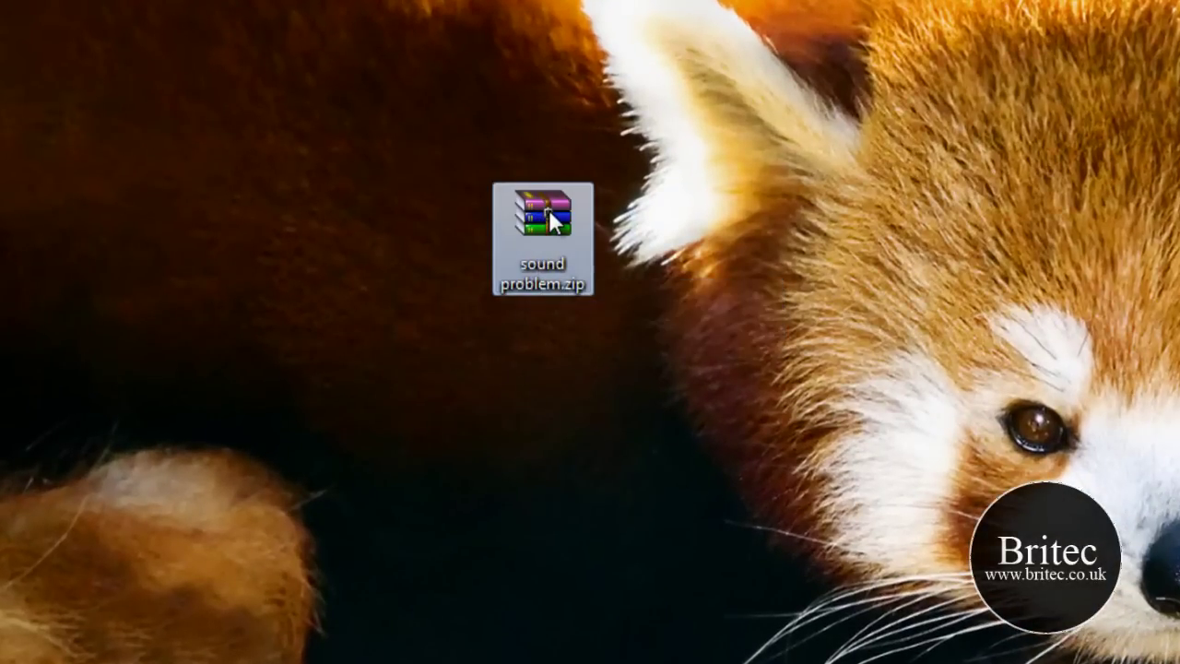
pyautogui.click(566, 503)
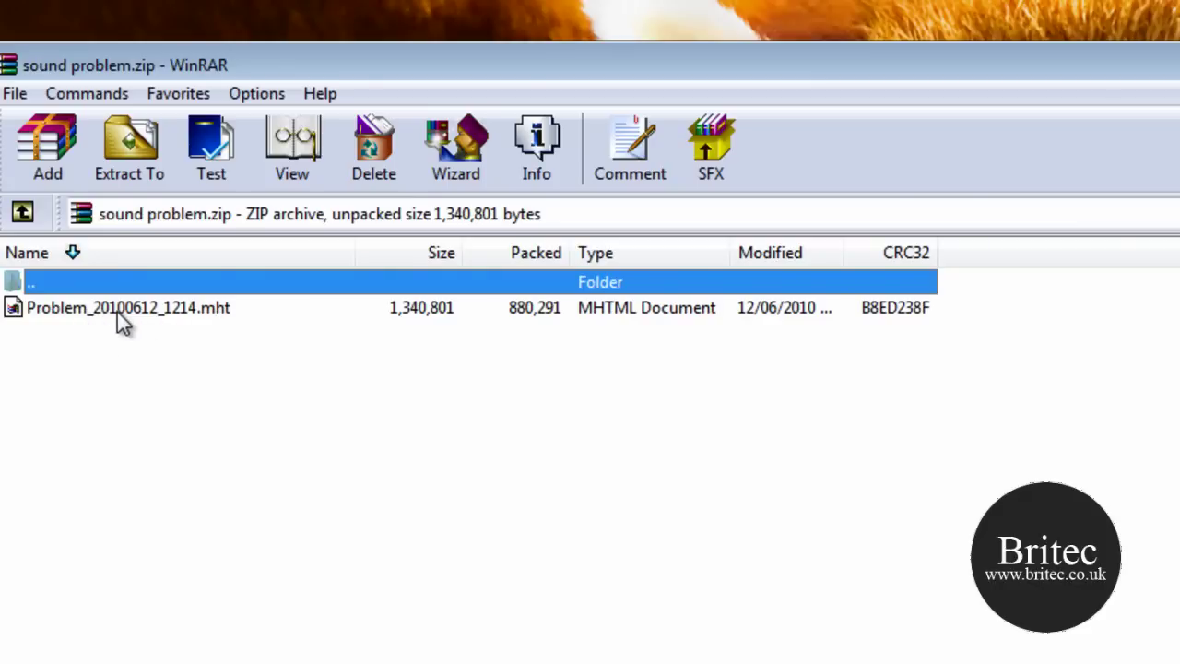
# Extract Problem_20100612_1214.mht onto the desktop and select it
pyautogui.moveTo(118, 314); pyautogui.dragTo(535, 5)
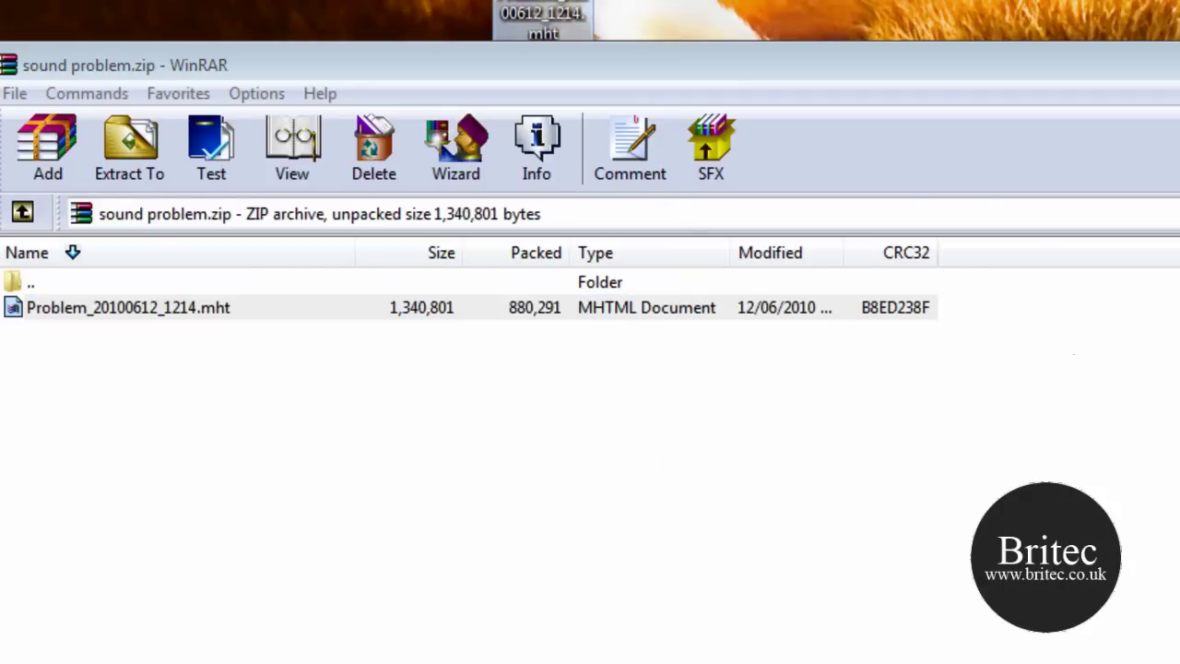
pyautogui.press('super+d')
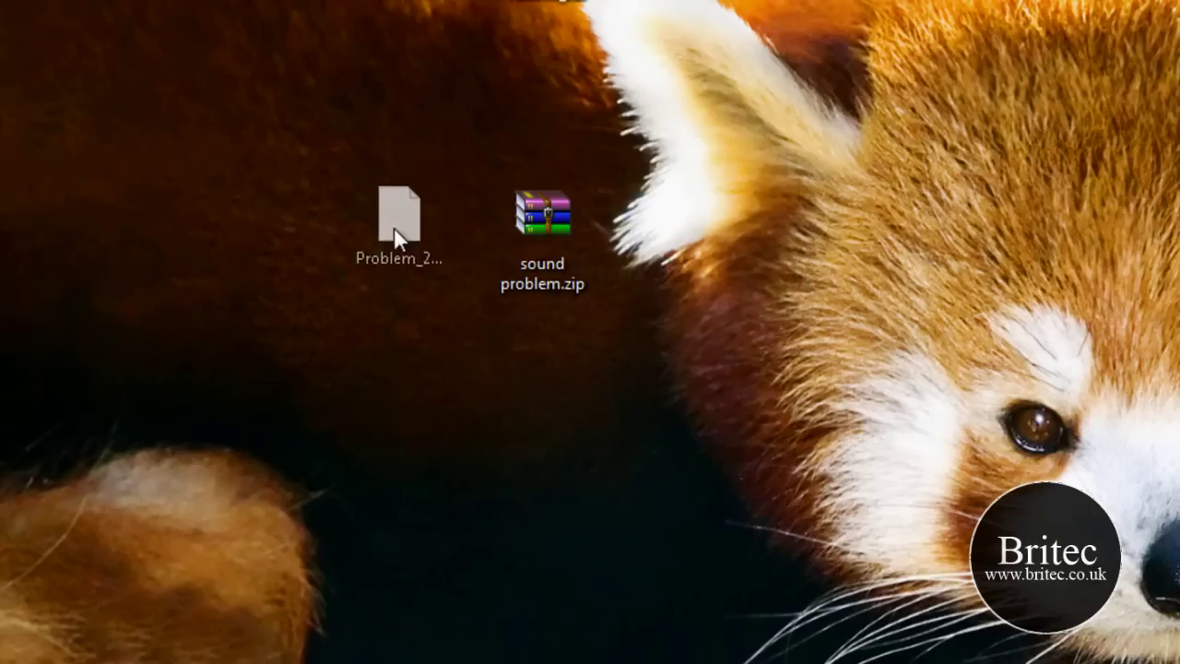
pyautogui.click(405, 236)
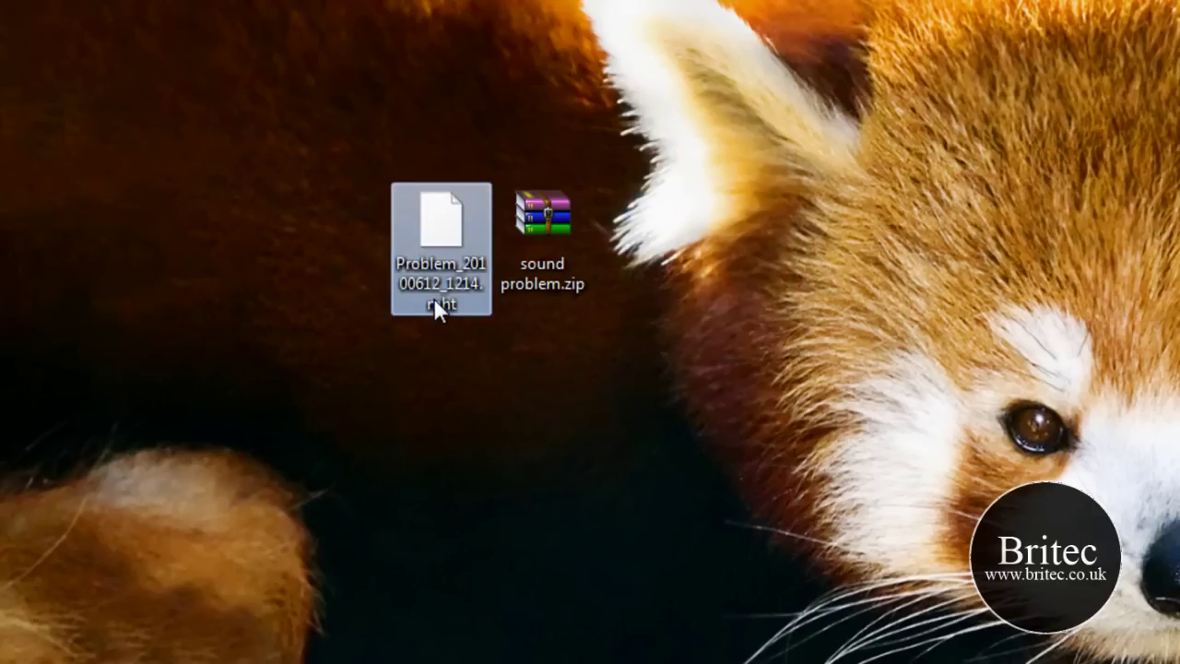
pyautogui.moveTo(410, 300)
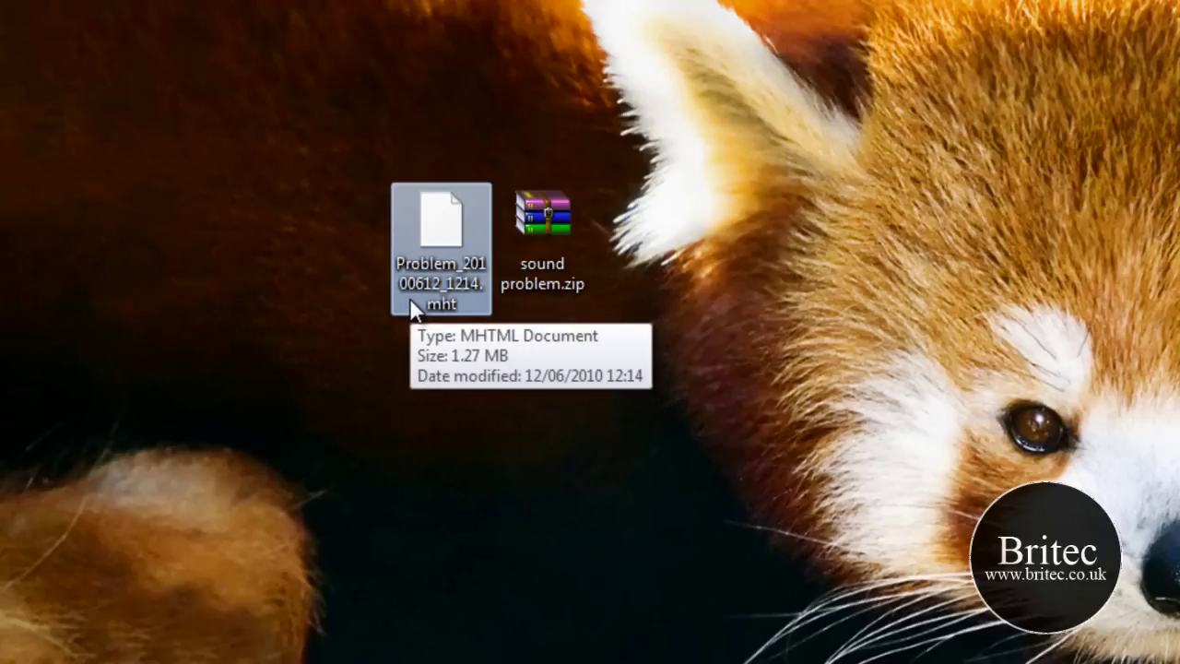
# Open Problem_20100612_1214.mht in Internet Explorer and scroll through its steps to Additional Details
pyautogui.doubleClick(426, 214)
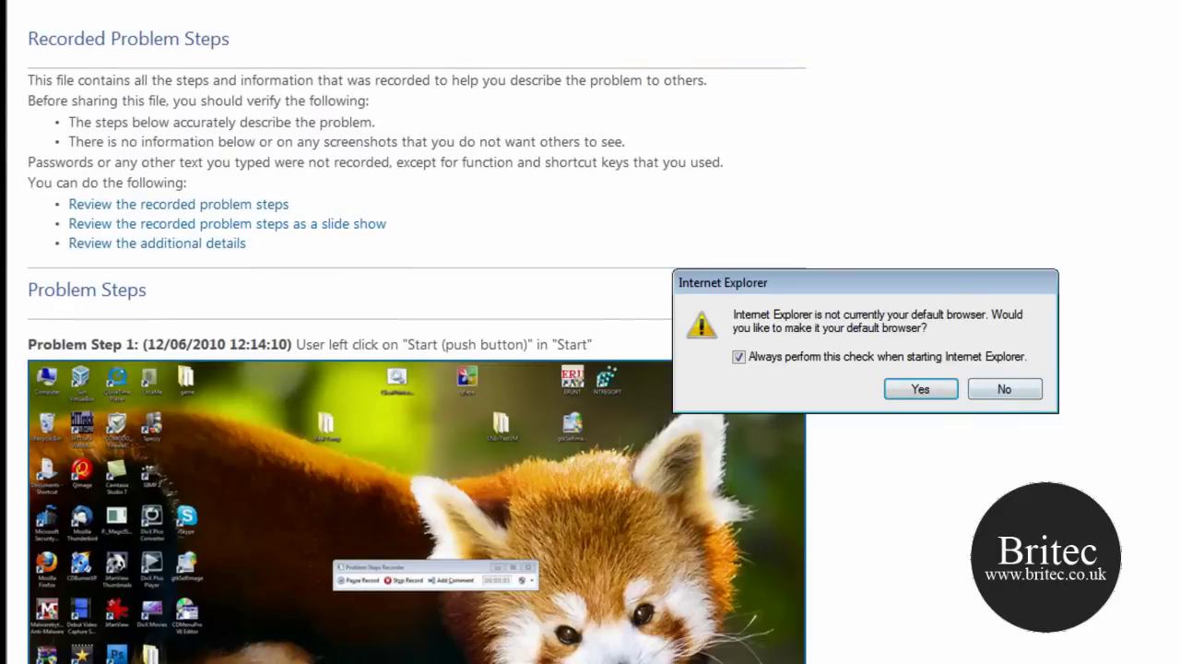
pyautogui.press('Escape')
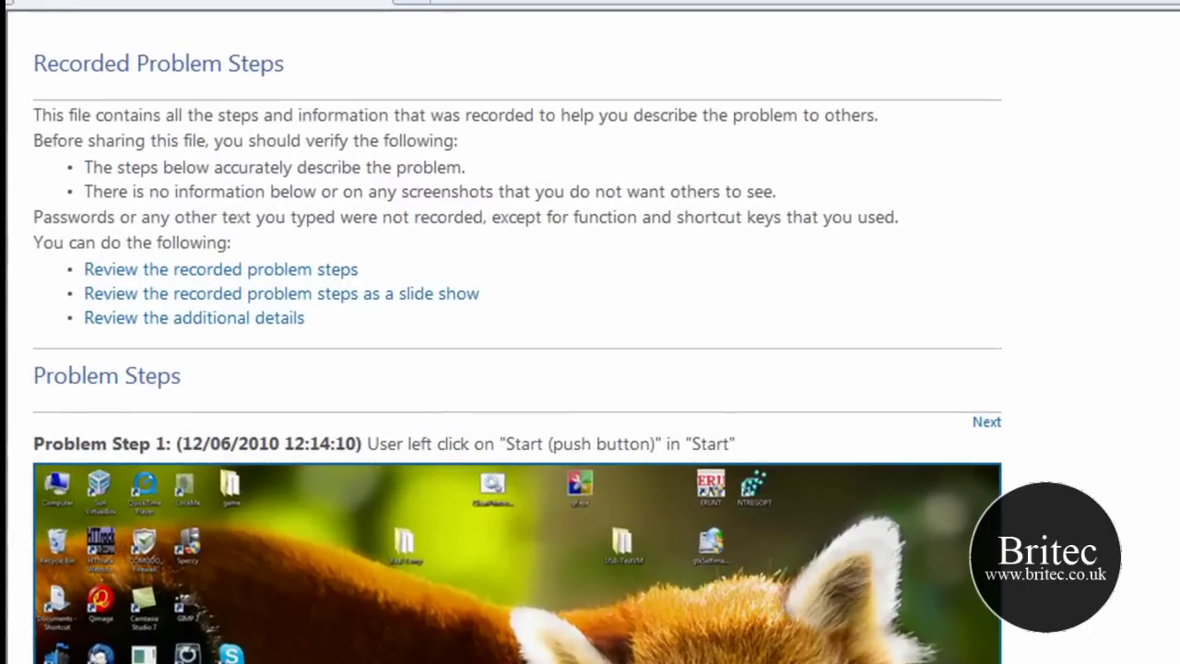
pyautogui.scroll(-8, 517, 338)
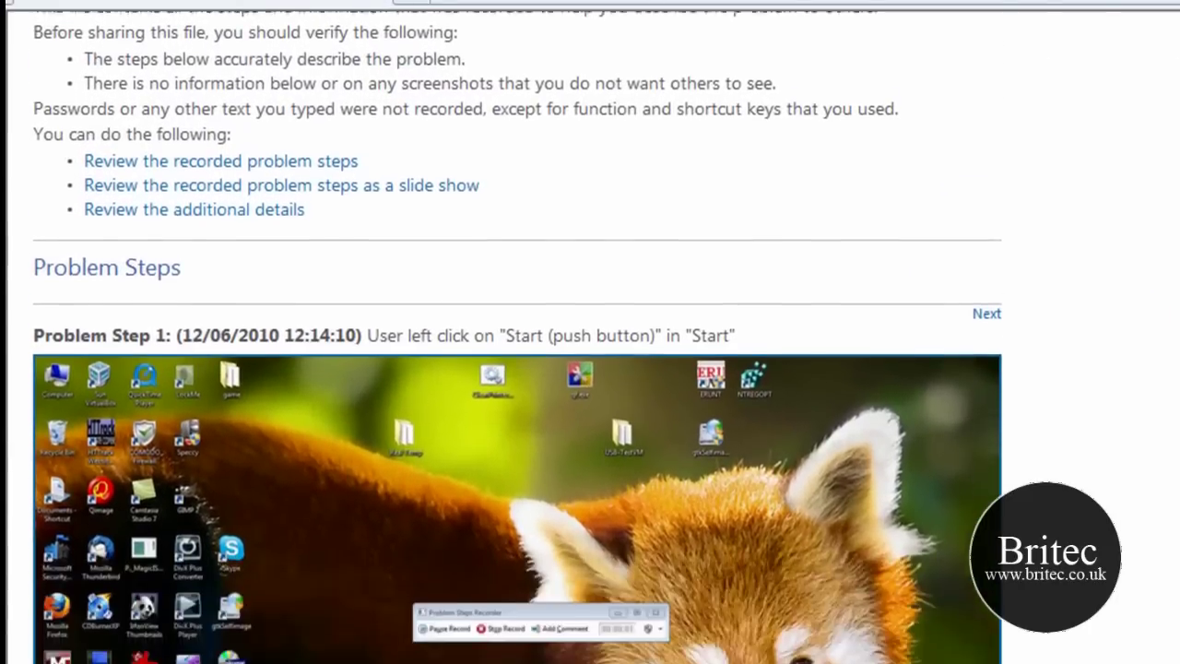
pyautogui.scroll(-10, 517, 338)
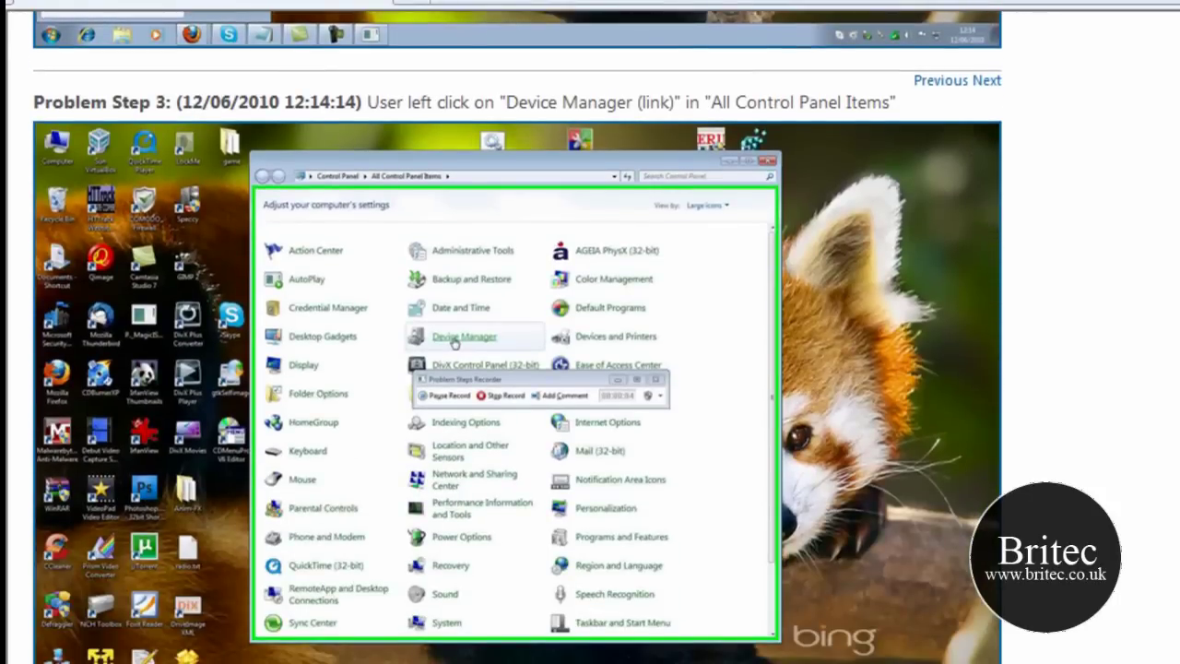
pyautogui.scroll(-14, 517, 338)
pyautogui.scroll(-4, 517, 338)
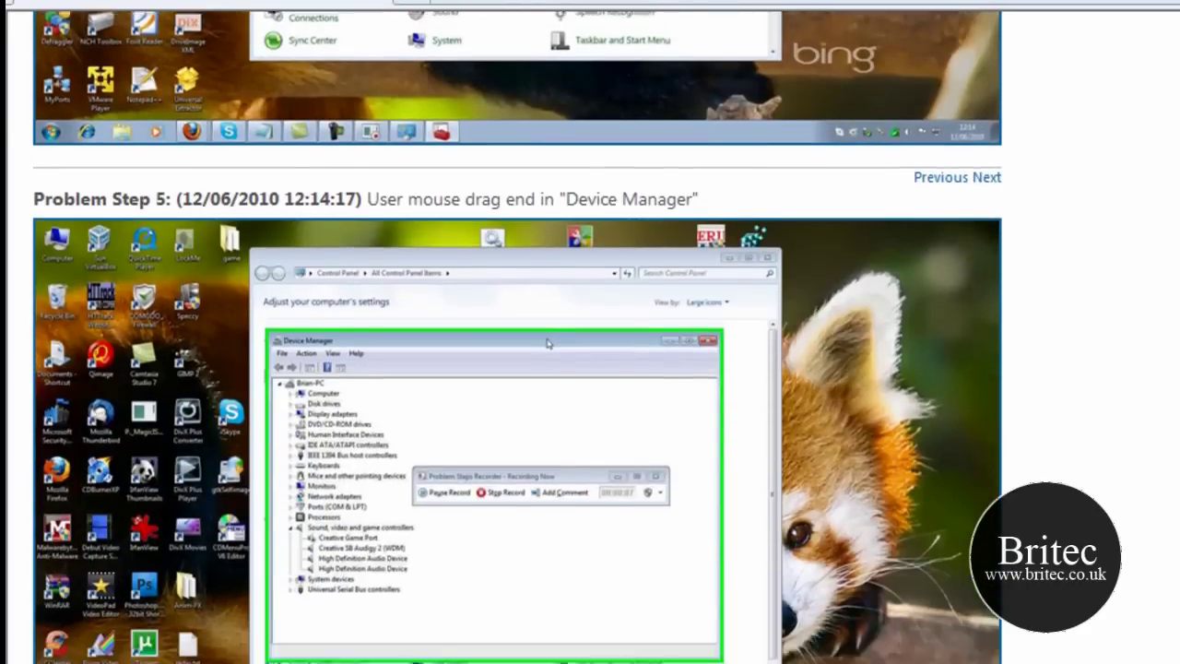
pyautogui.scroll(-10, 517, 337)
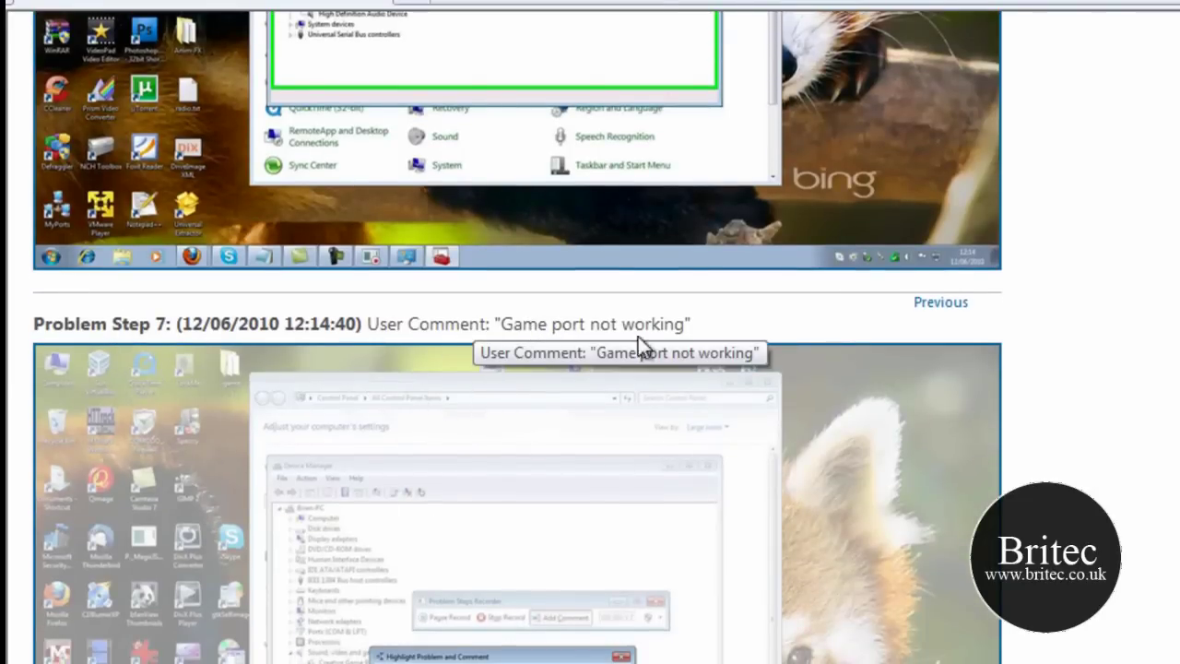
pyautogui.scroll(4, 466, 157)
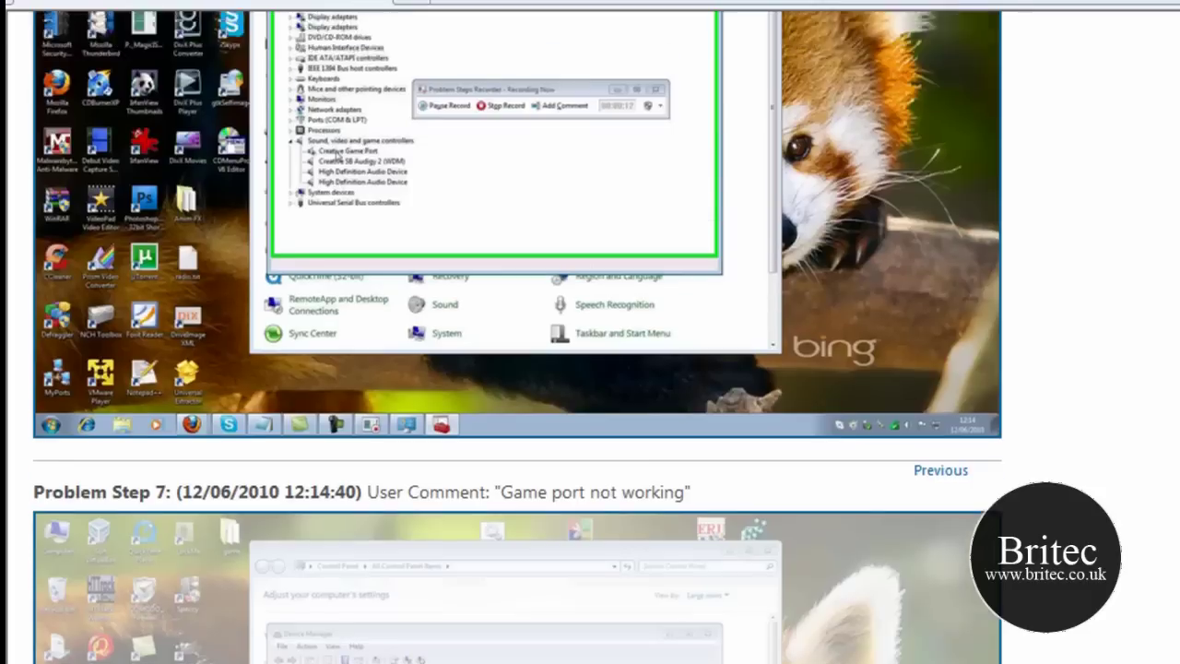
pyautogui.scroll(-12, 354, 367)
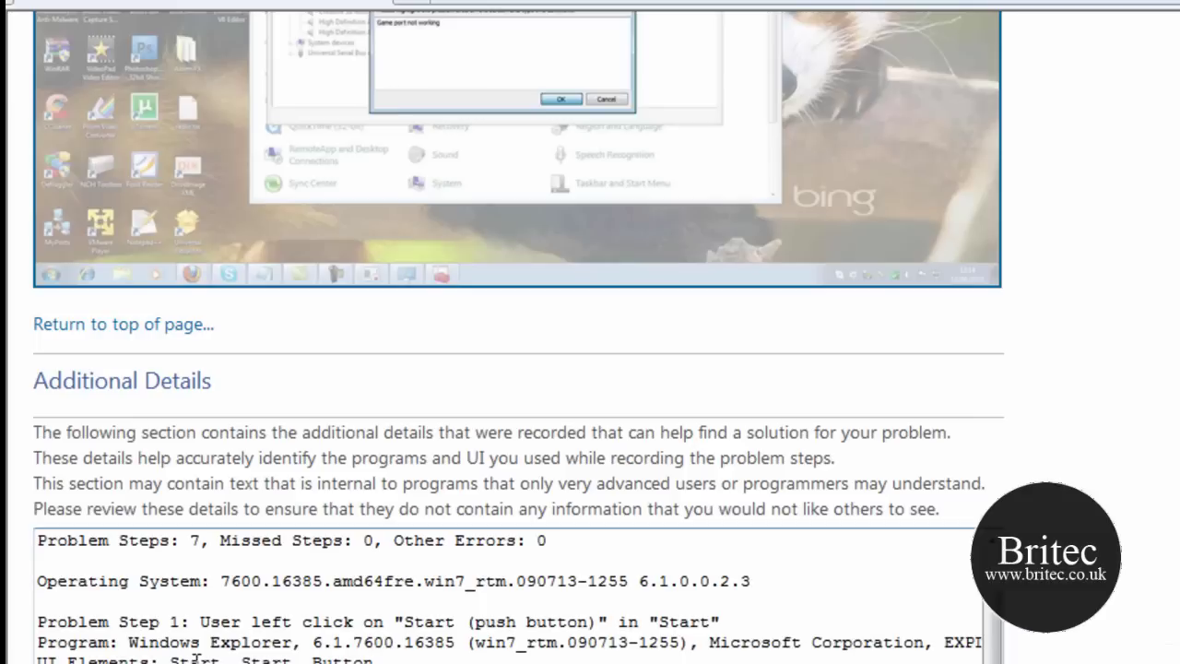
pyautogui.scroll(-3, 125, 564)
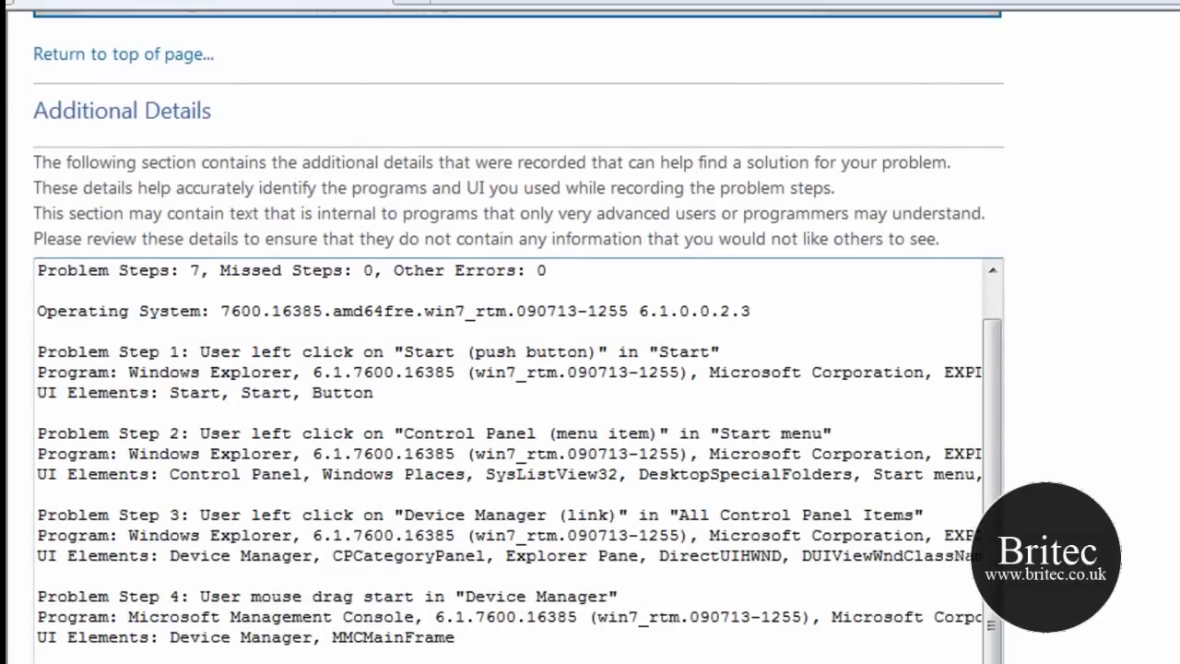
pyautogui.scroll(5, 518, 337)
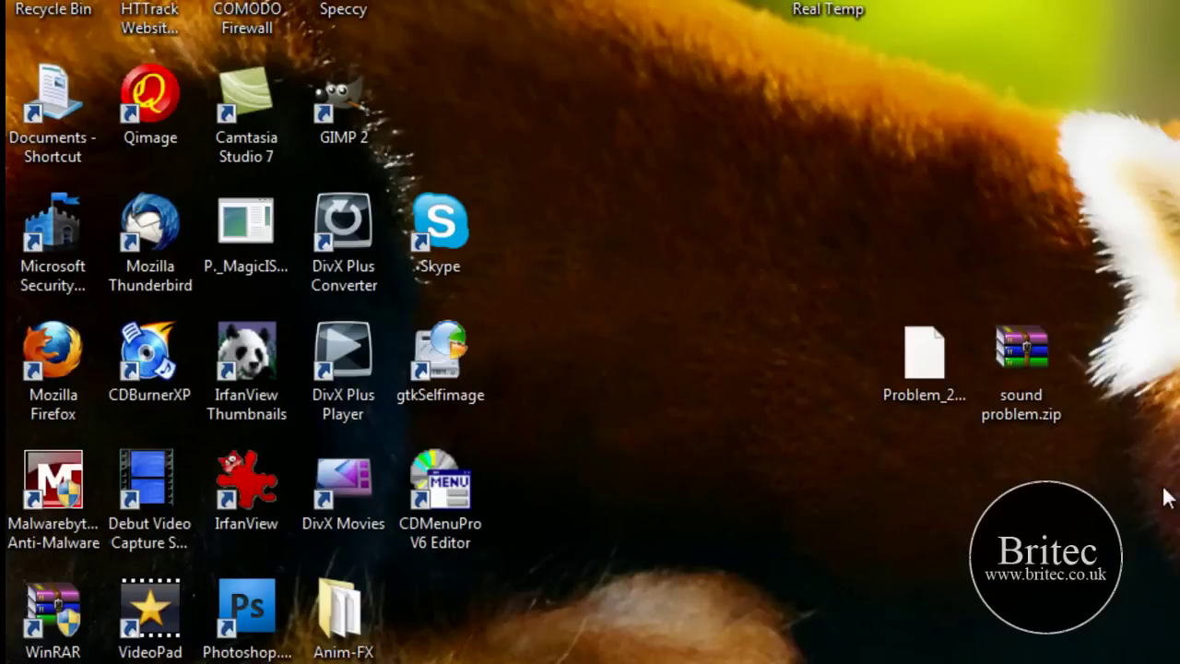
# Delete Problem_20100612_1214.mht and sound problem.zip to the Recycle Bin, then restore Problem Steps Recorder
pyautogui.moveTo(1165, 489); pyautogui.dragTo(819, 329)
pyautogui.press('Delete')
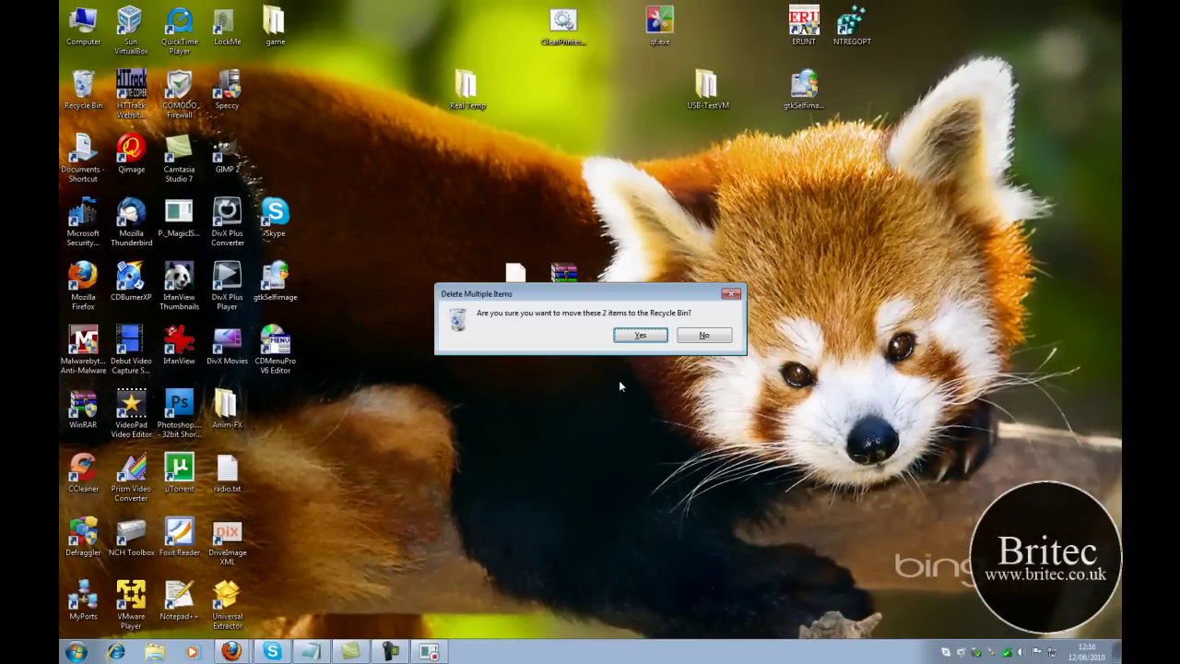
pyautogui.click(655, 345)
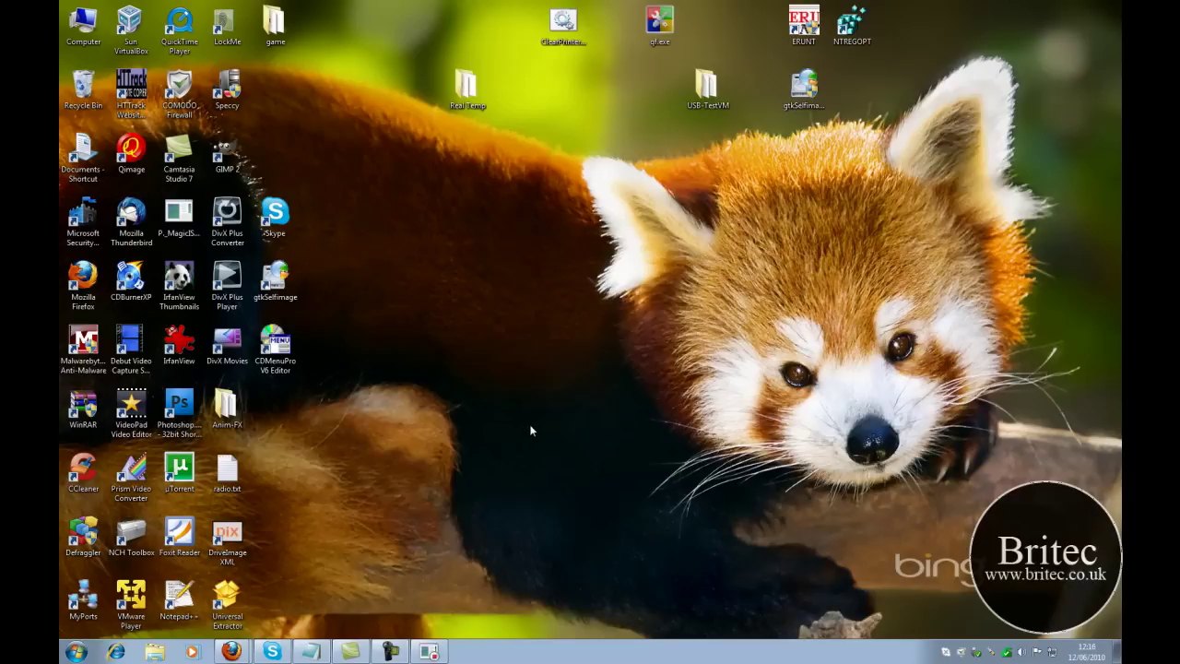
pyautogui.click(429, 652)
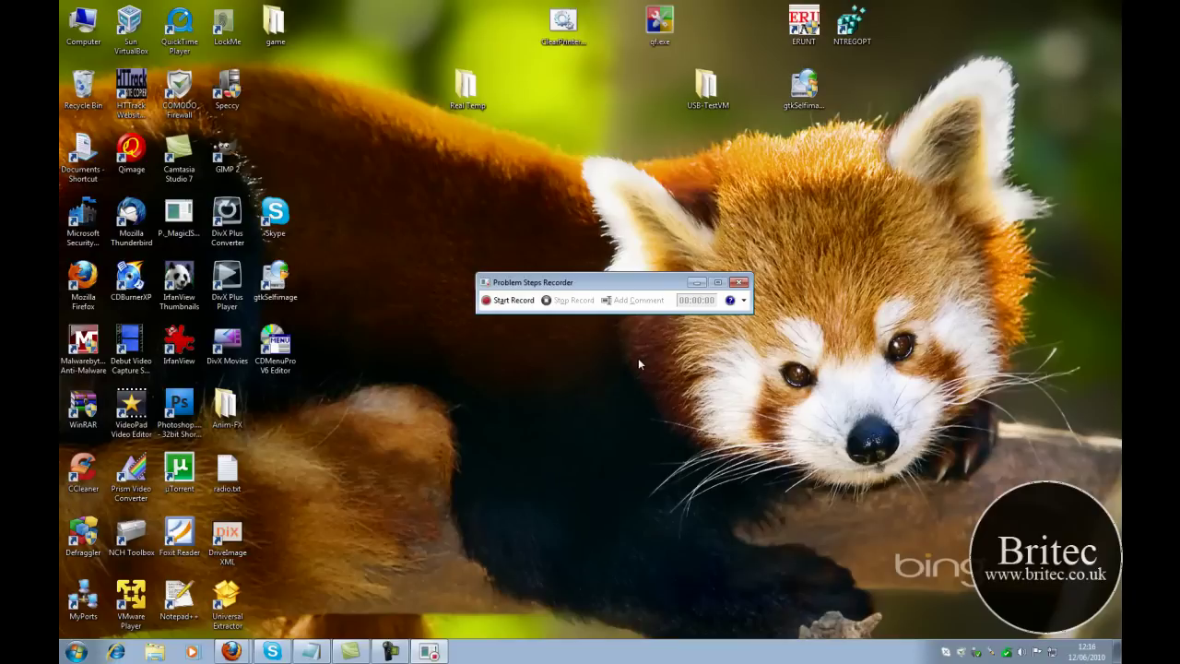
# Start a new recording, open Device Manager from Control Panel, and select Creative Game Port
pyautogui.click(505, 301)
pyautogui.click(76, 651)
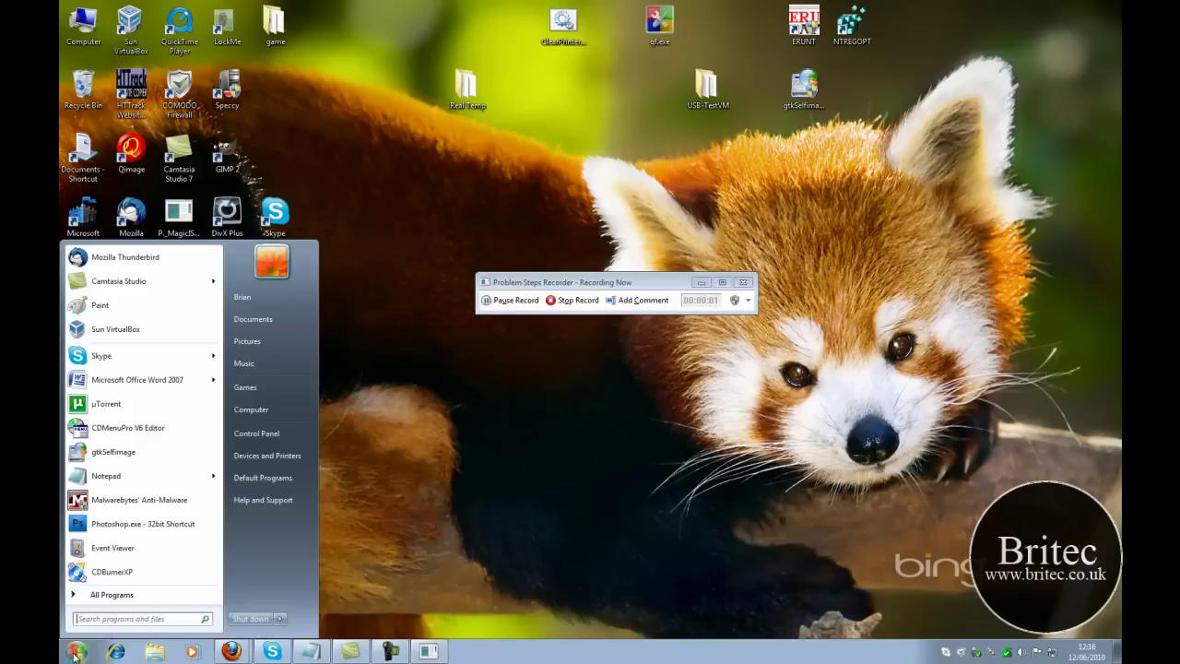
pyautogui.click(257, 433)
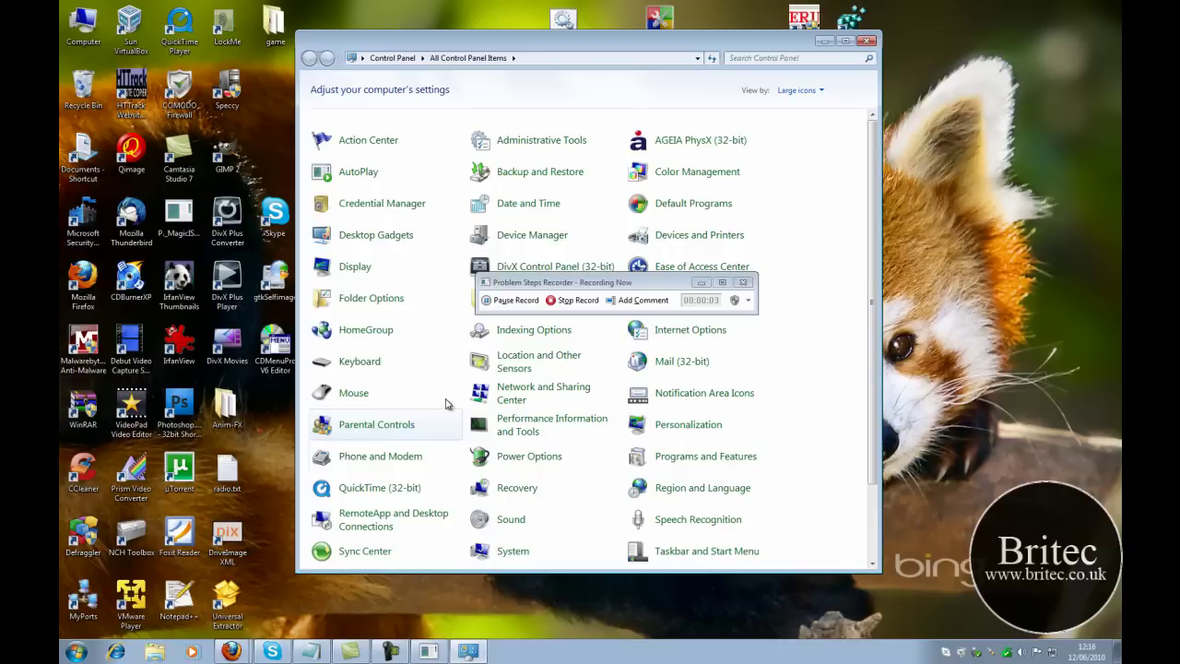
pyautogui.click(515, 237)
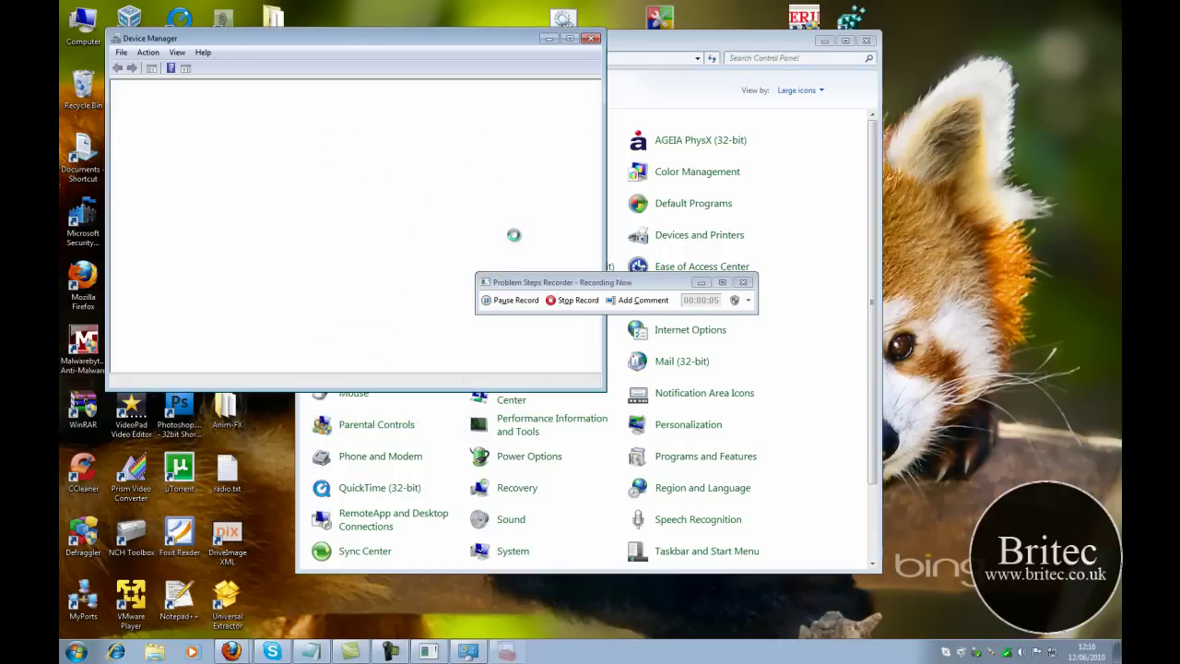
pyautogui.moveTo(342, 38); pyautogui.dragTo(556, 131)
pyautogui.moveTo(647, 282); pyautogui.dragTo(605, 490)
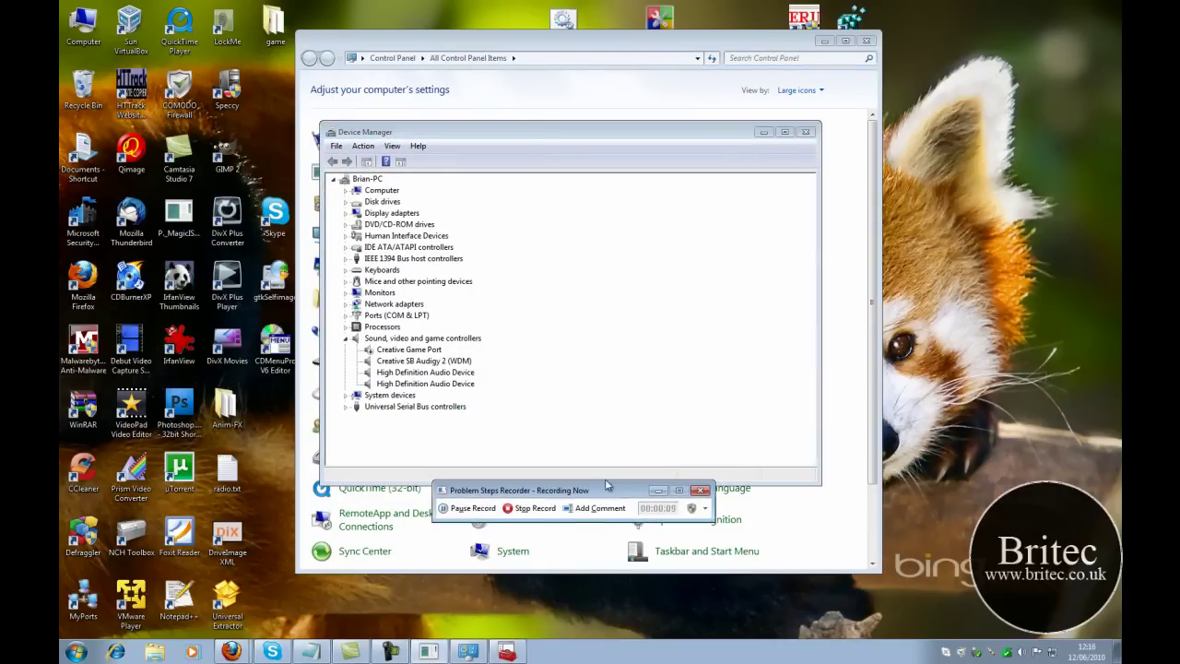
pyautogui.click(409, 350)
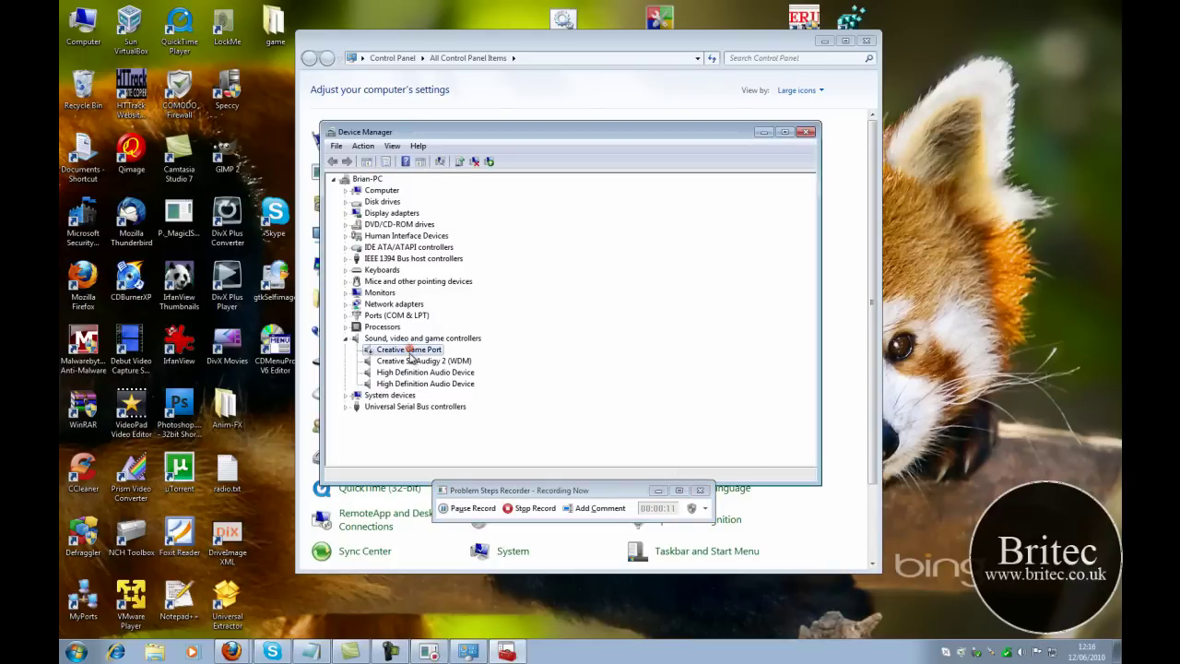
# Enable the Creative Game Port device and begin the 'just enable drive' comment
pyautogui.rightClick(398, 351)
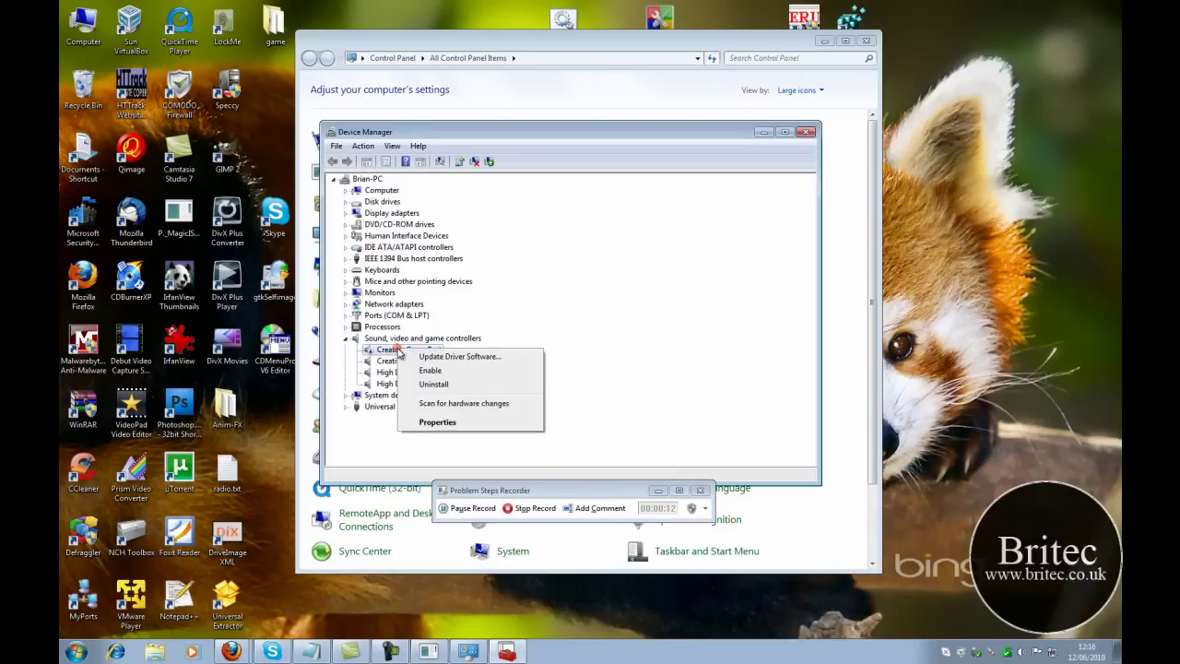
pyautogui.click(444, 372)
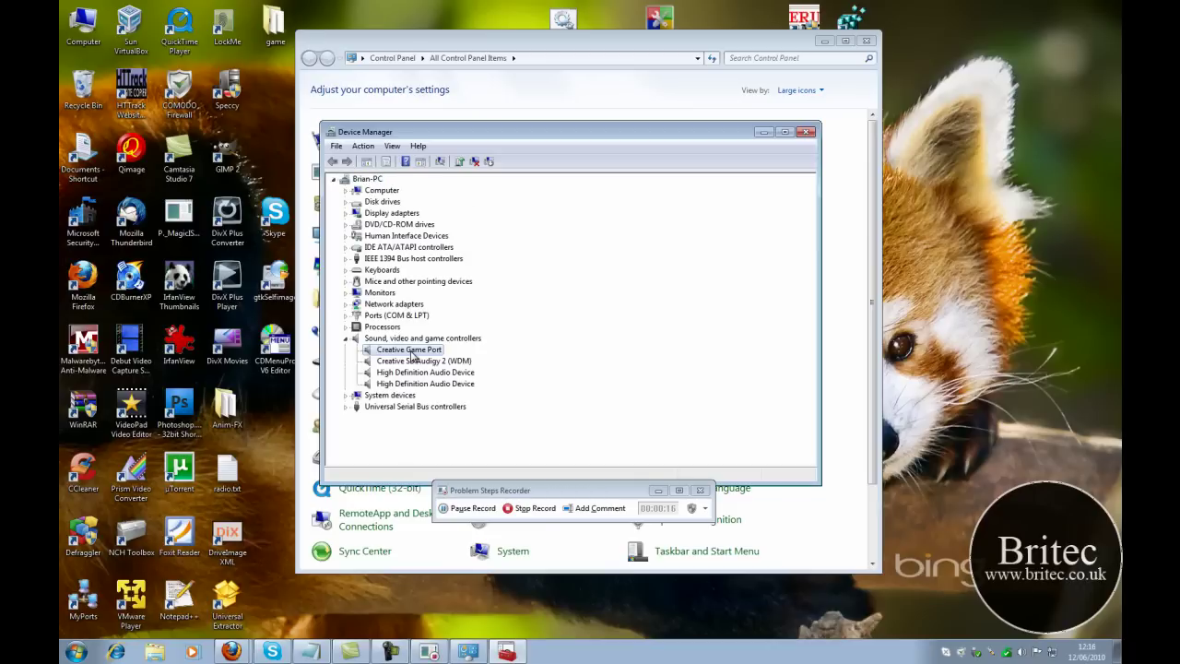
pyautogui.click(598, 510)
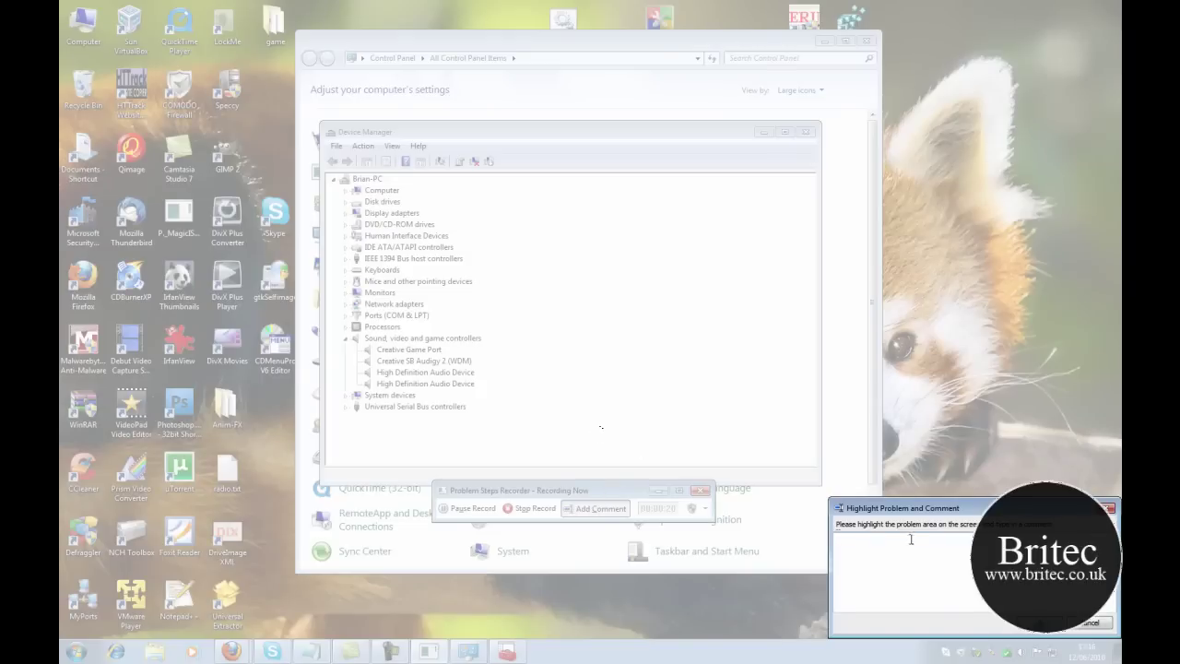
pyautogui.moveTo(940, 517); pyautogui.dragTo(522, 287)
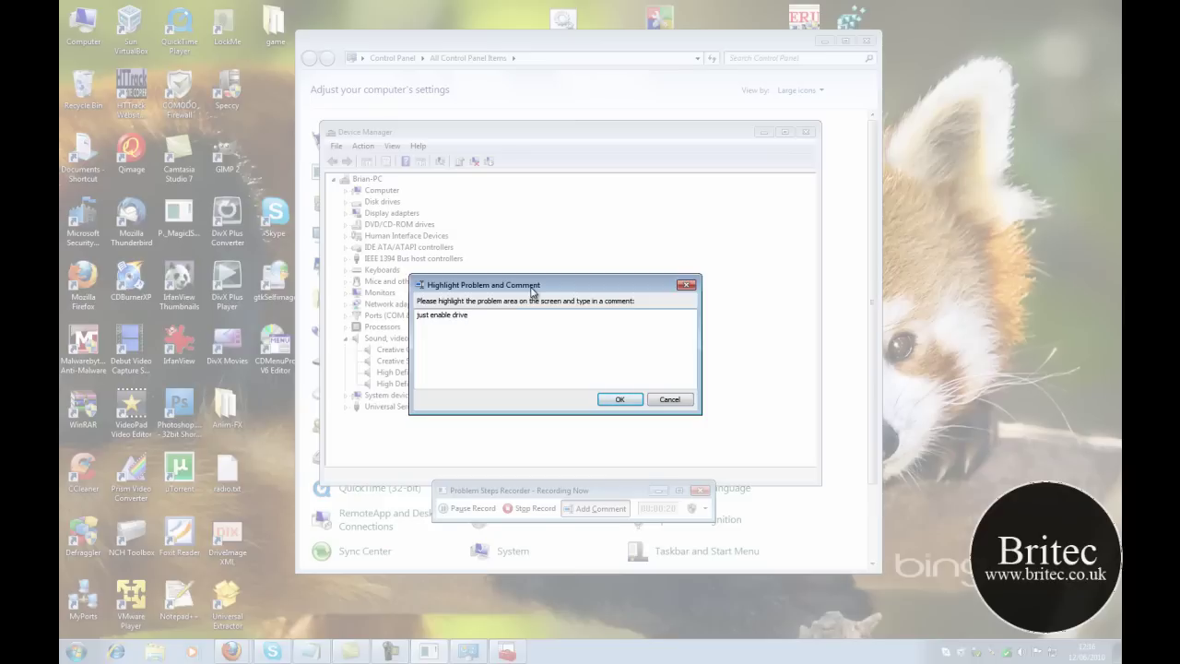
# Confirm the comment, stop recording, save as soundfix.zip, and close Device Manager and Control Panel
pyautogui.click(616, 401)
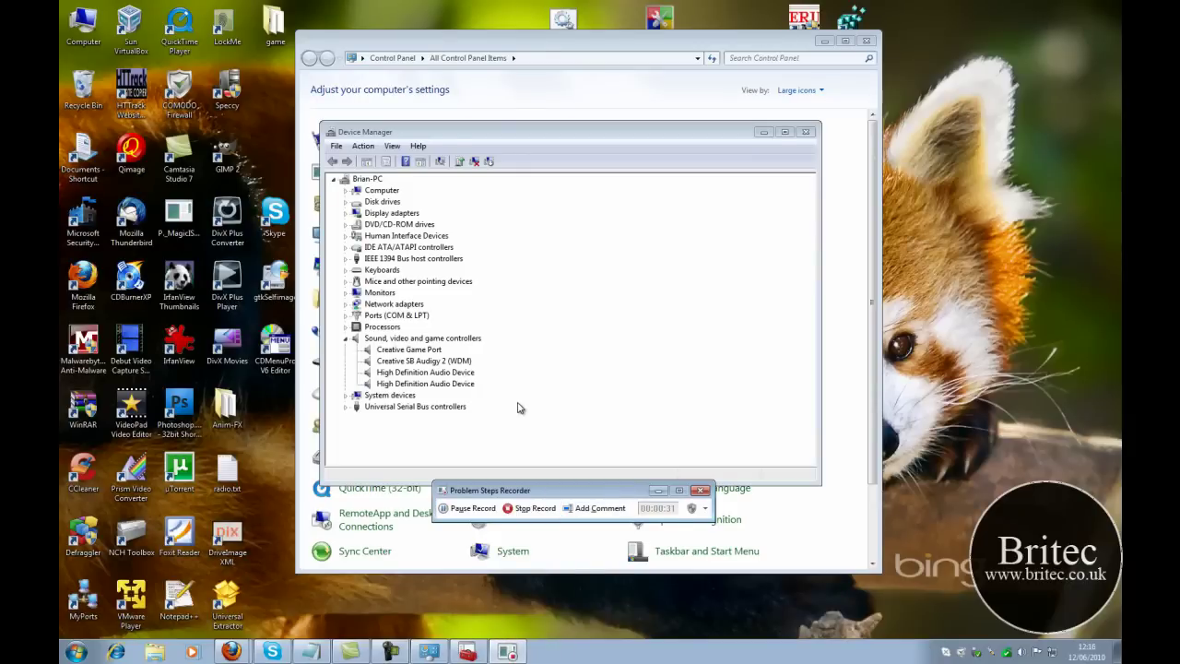
pyautogui.click(531, 508)
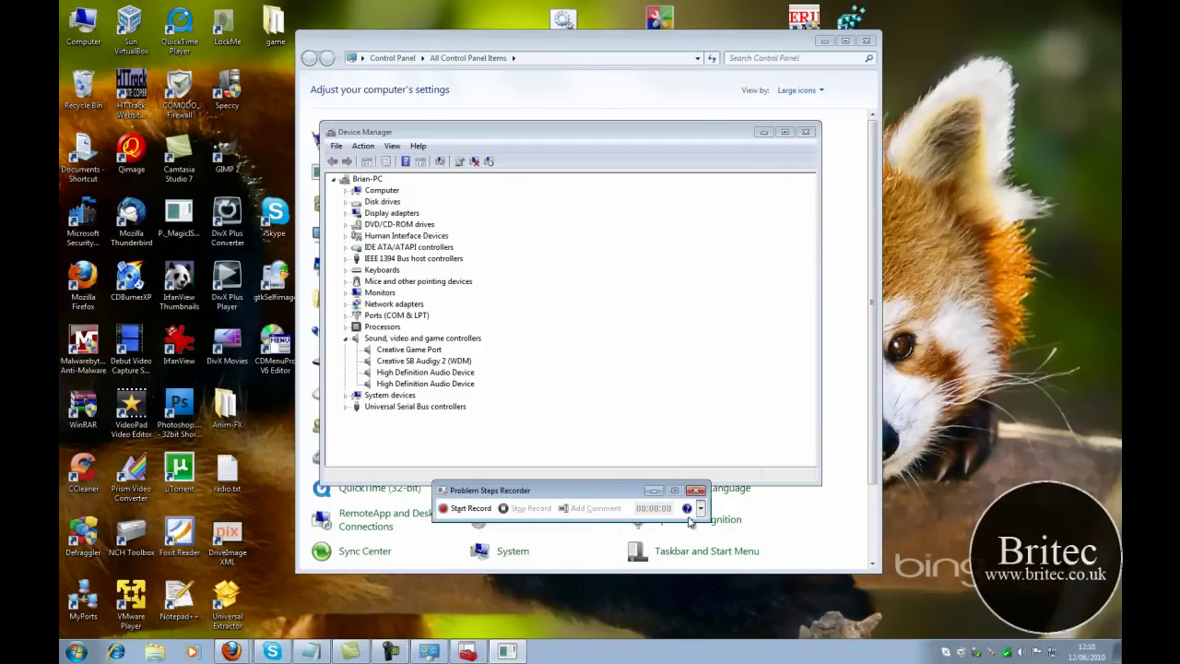
pyautogui.moveTo(803, 317); pyautogui.dragTo(668, 160)
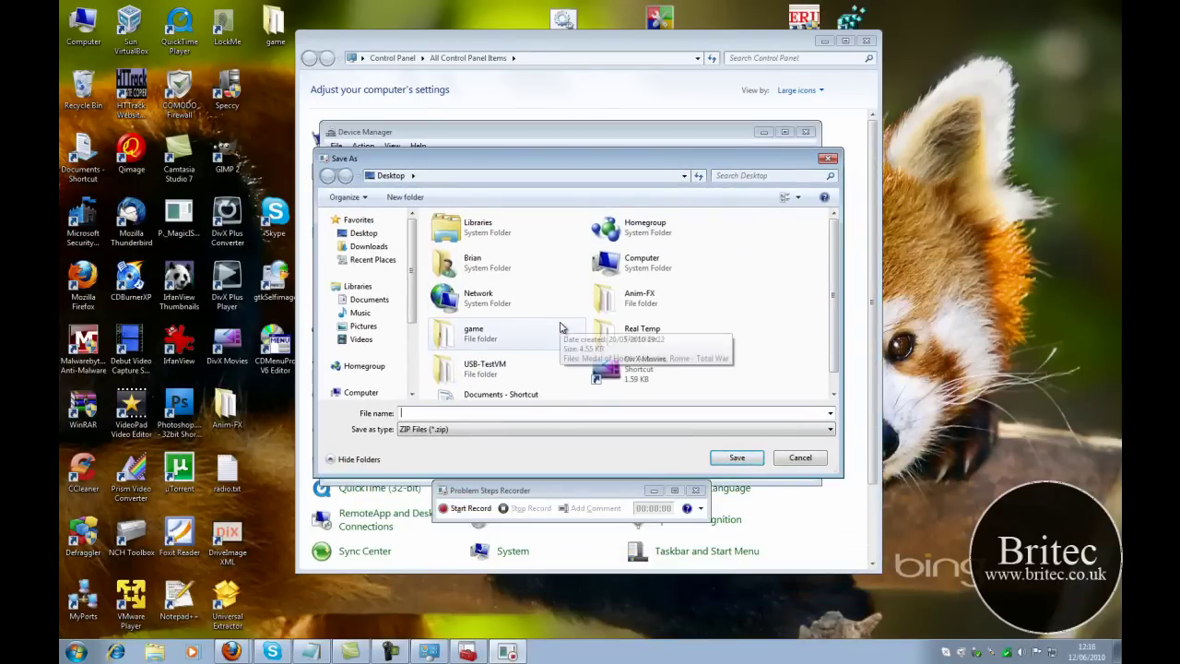
pyautogui.write('sound')
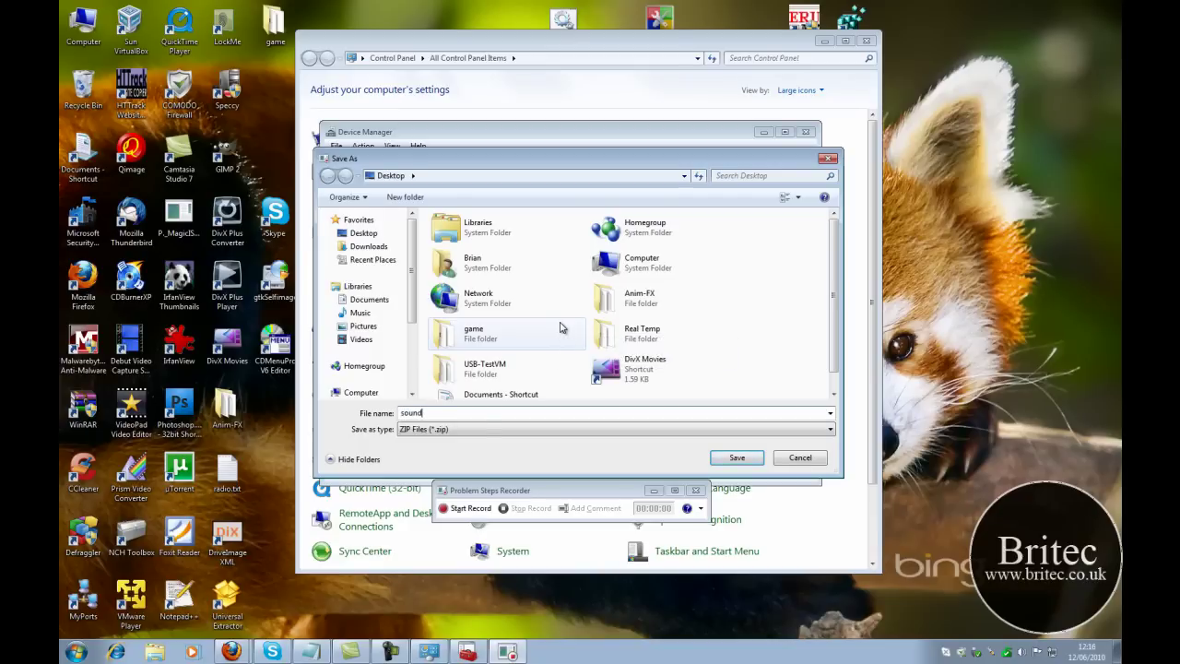
pyautogui.write('fix')
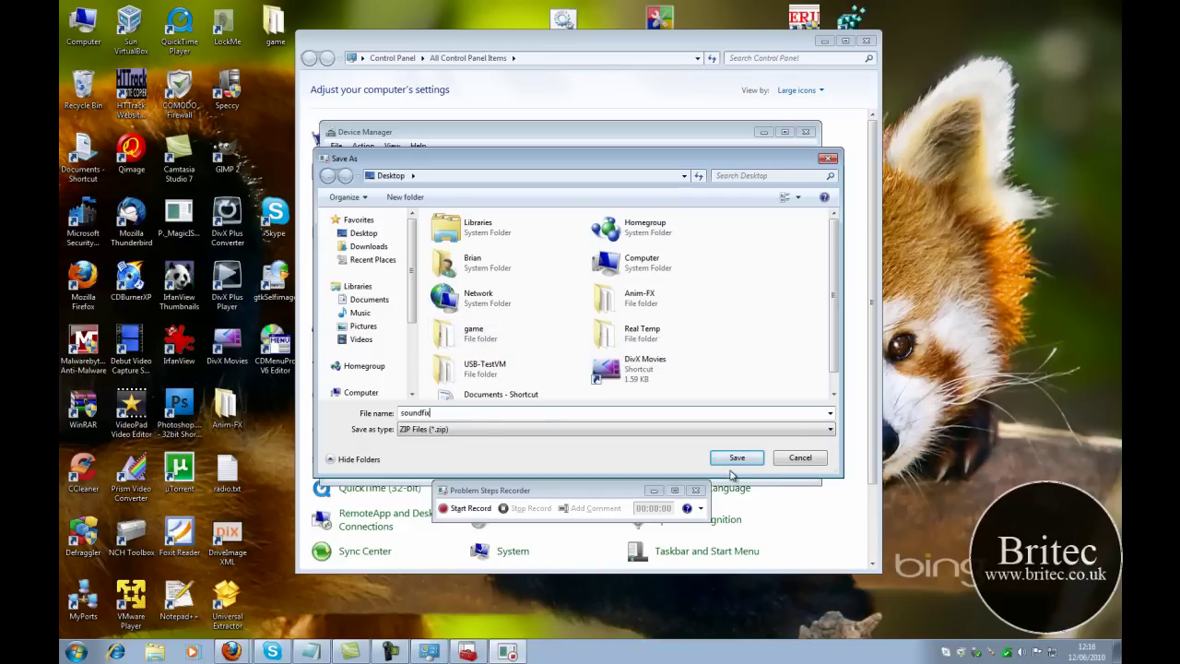
pyautogui.click(737, 457)
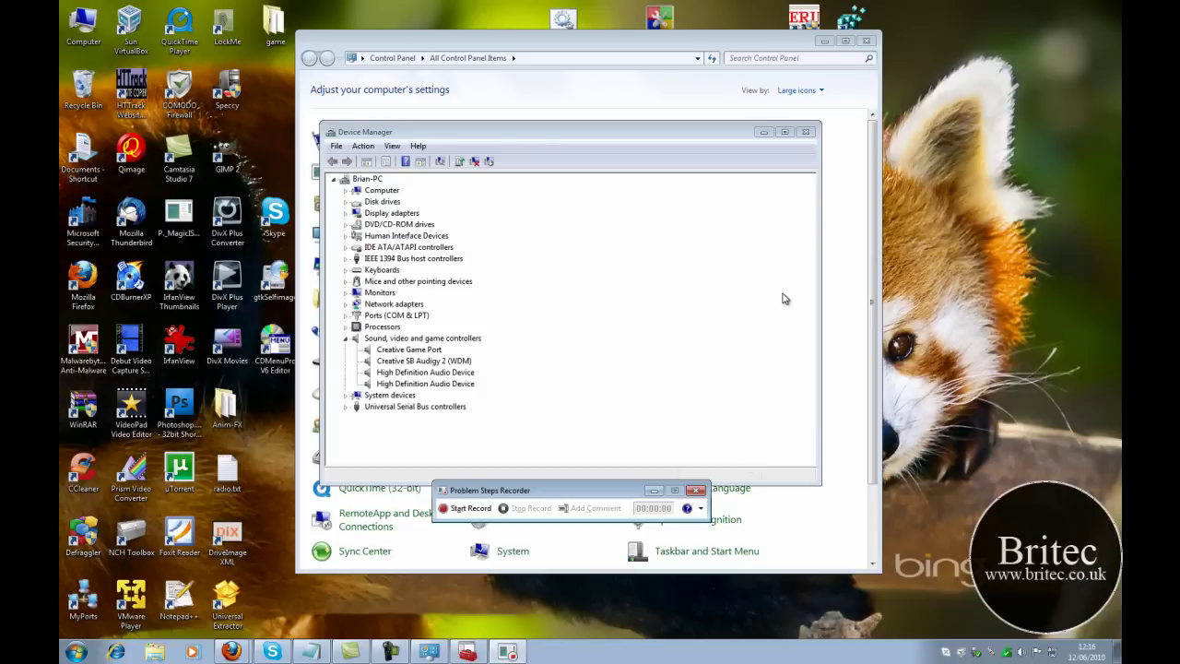
pyautogui.click(805, 132)
pyautogui.click(866, 40)
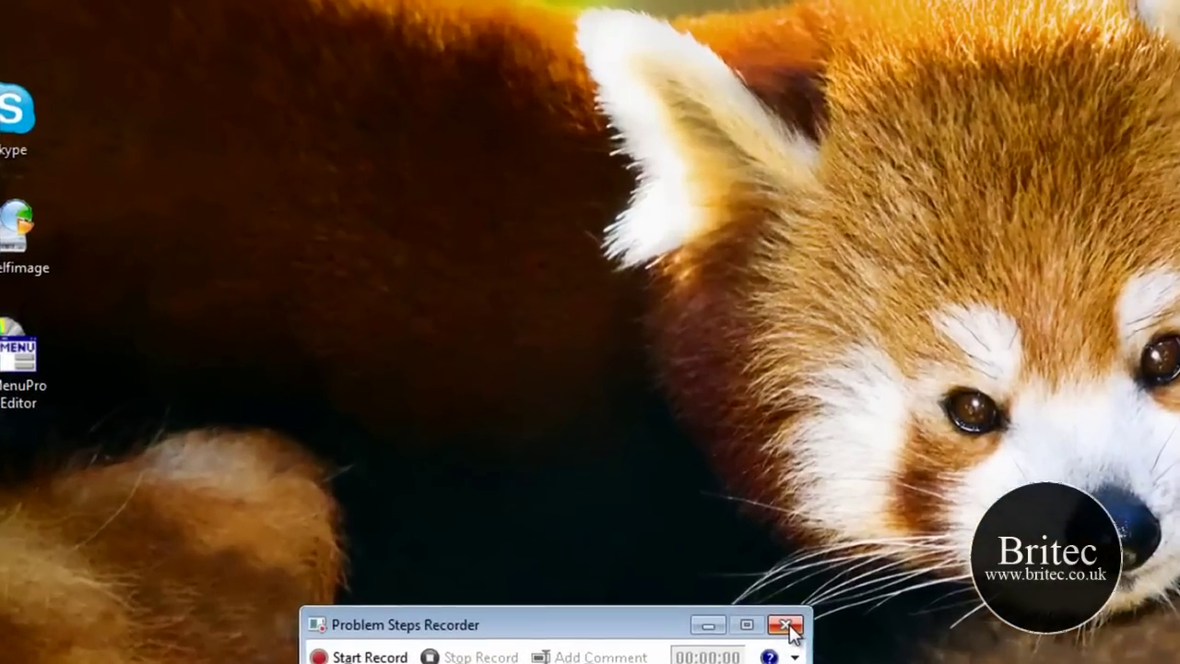
# Close the recorder and open the soundfix.zip report in Internet Explorer
pyautogui.click(785, 626)
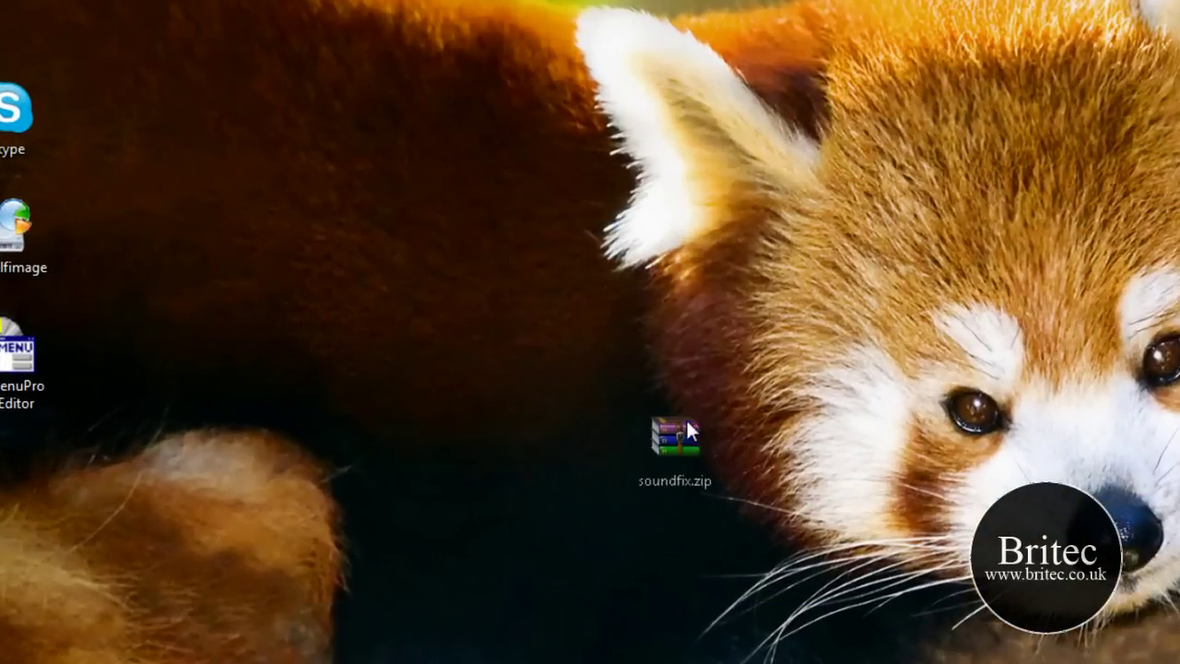
pyautogui.moveTo(686, 417); pyautogui.dragTo(635, 350)
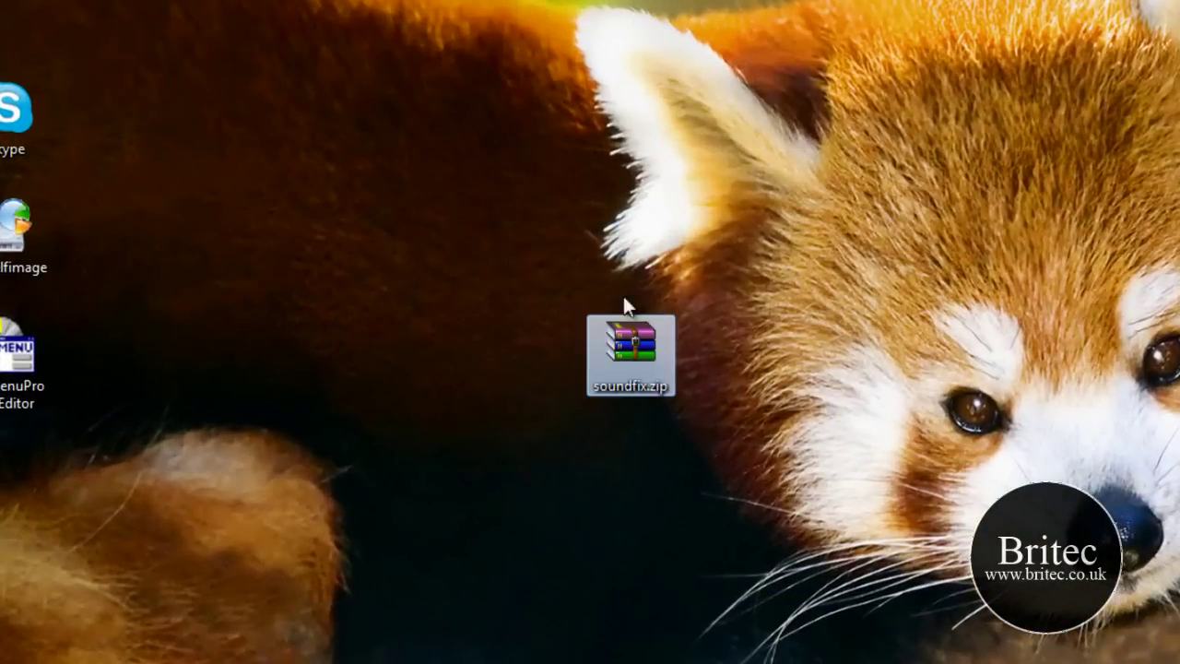
pyautogui.doubleClick(635, 348)
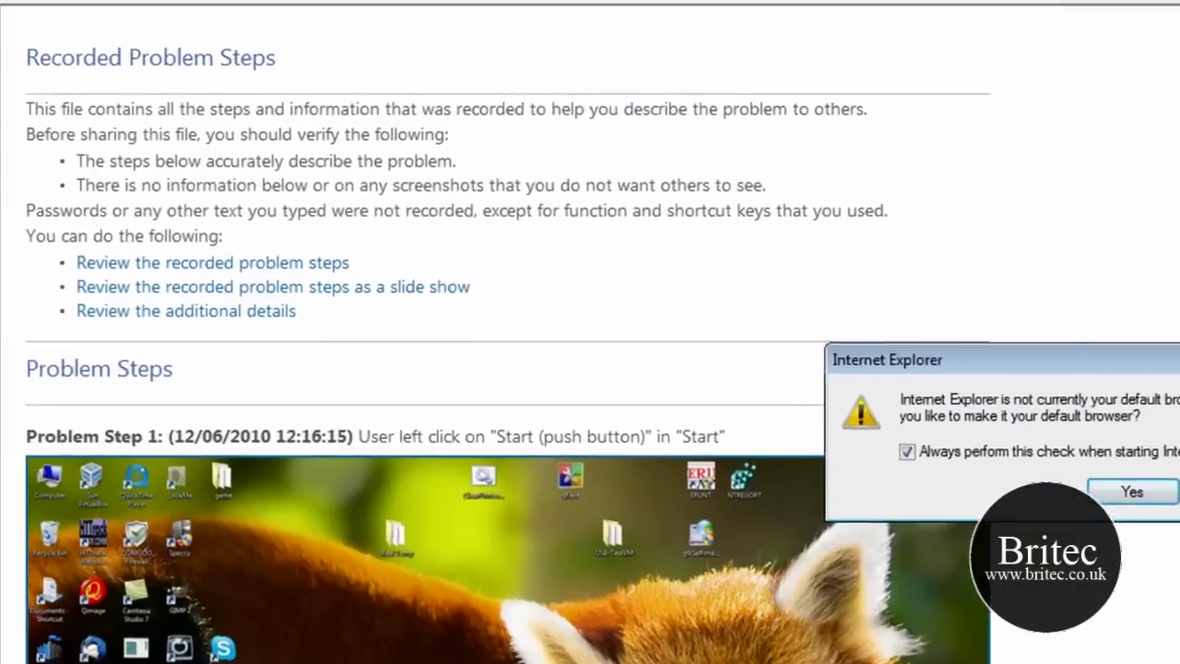
pyautogui.press('Return')
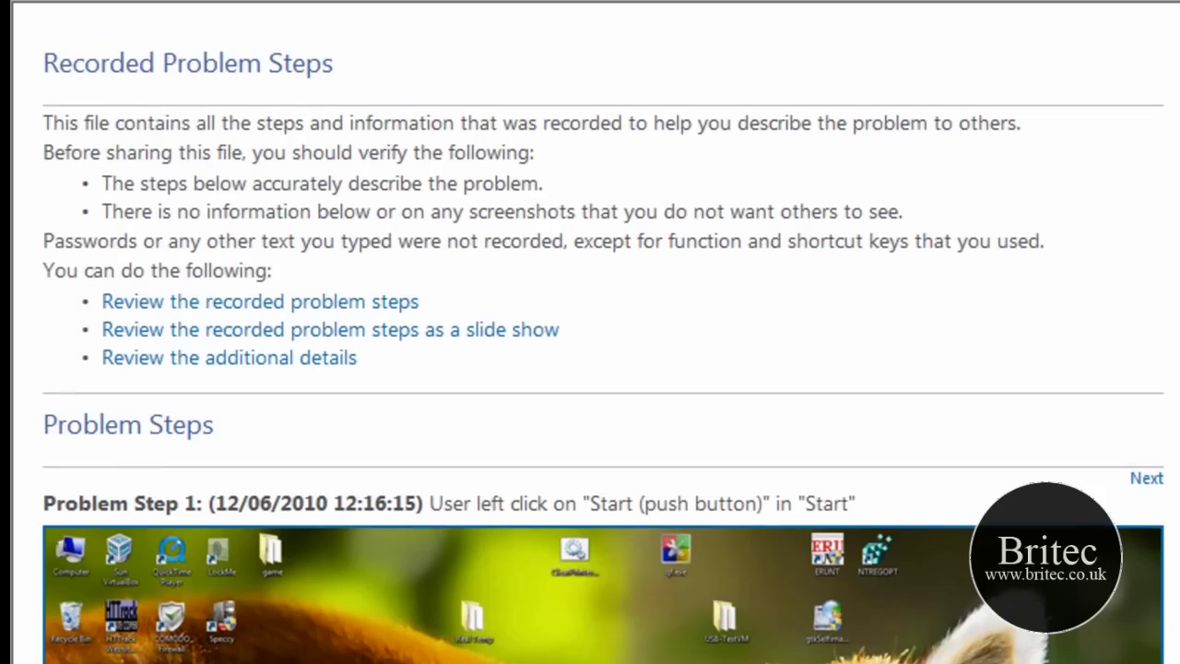
# Scroll through the soundfix report down to Step 9's 'just enable drive' comment
pyautogui.scroll(-15, 590, 369)
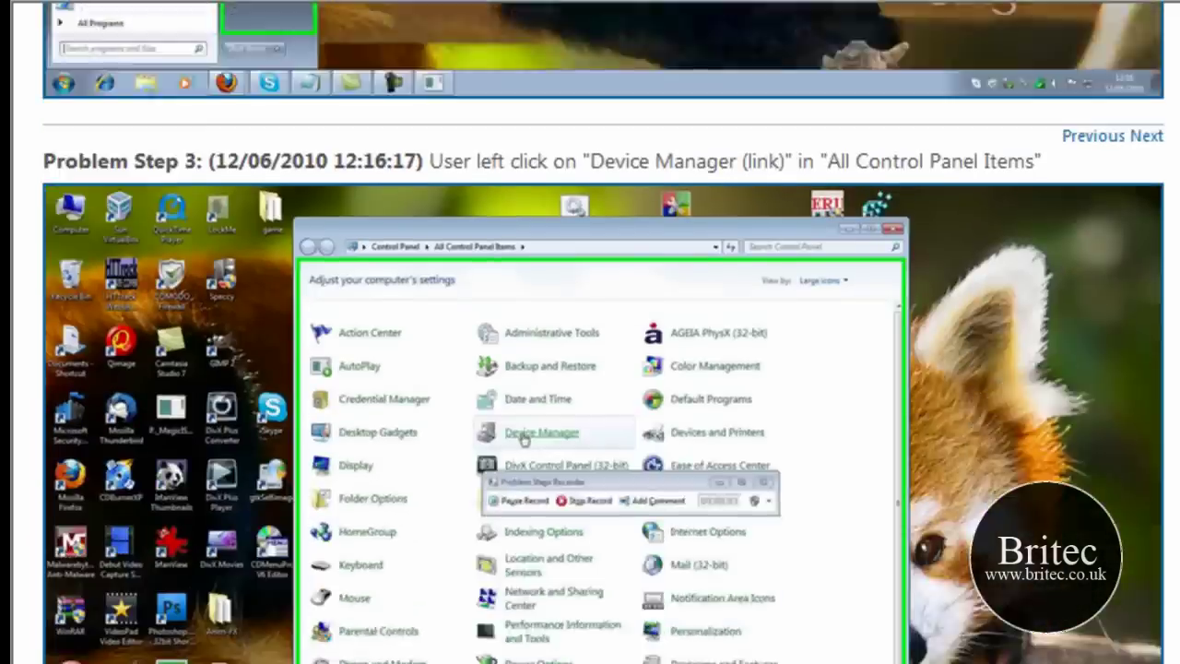
pyautogui.scroll(-15, 590, 369)
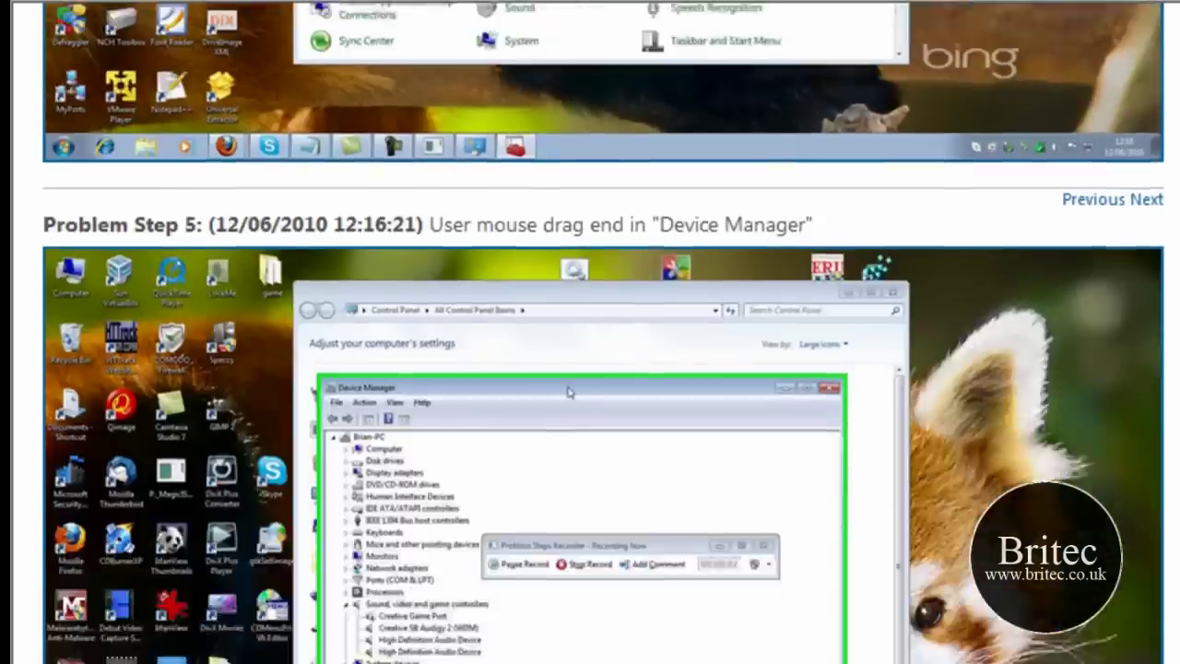
pyautogui.scroll(-10, 590, 368)
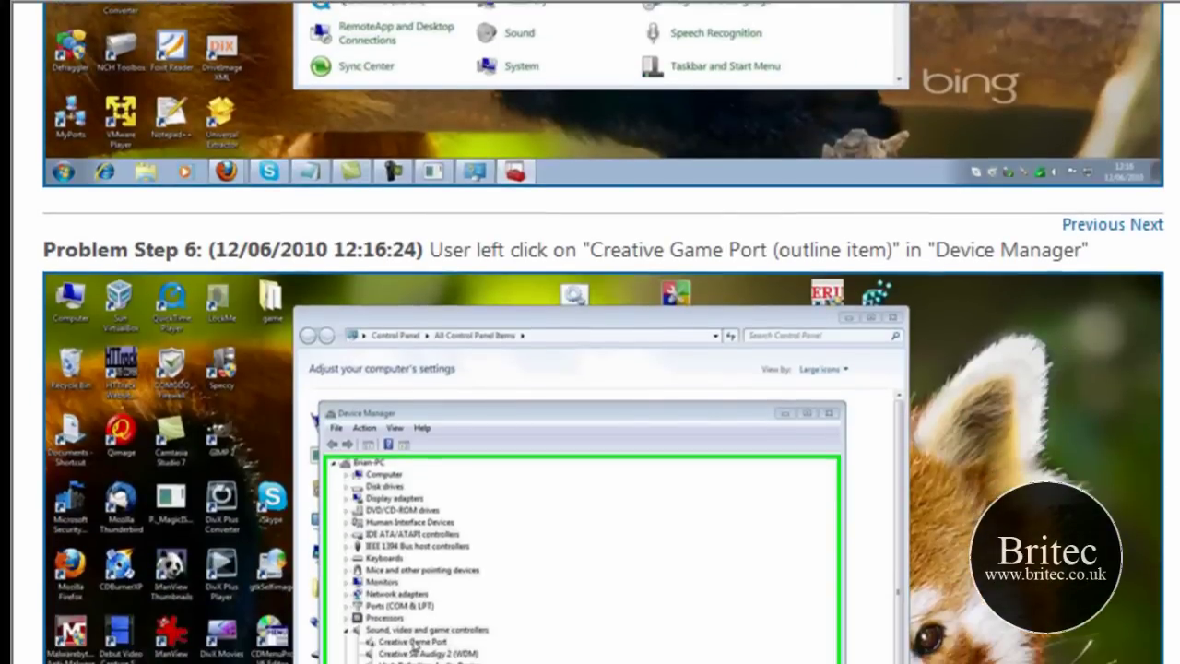
pyautogui.scroll(-10, 590, 369)
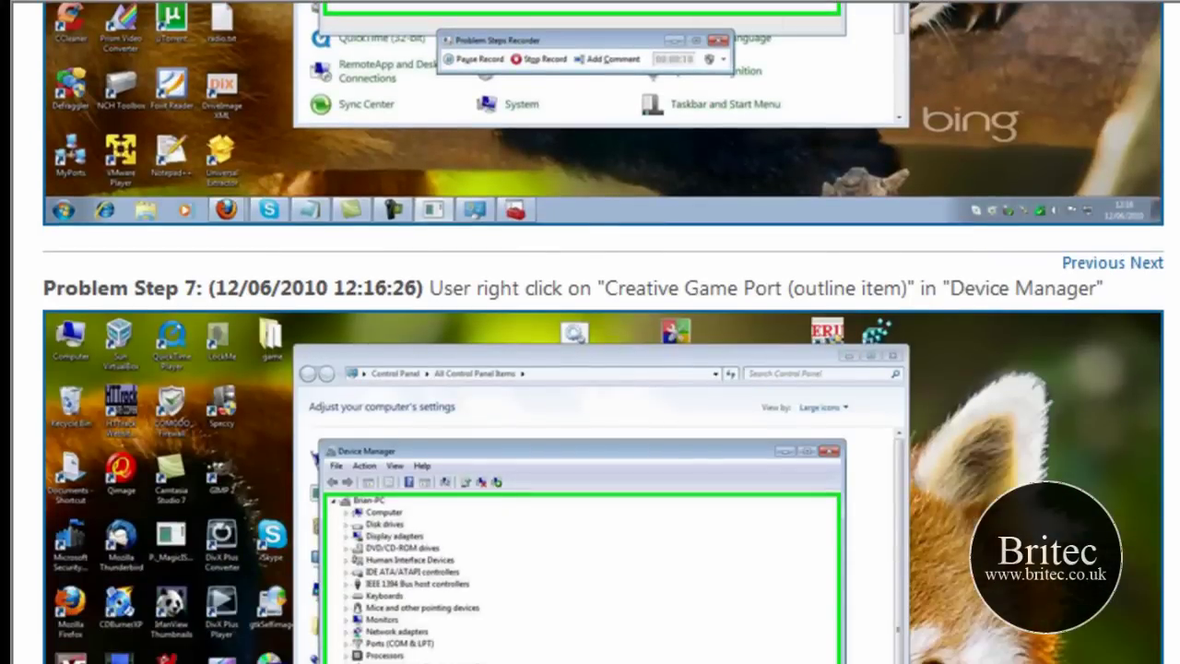
pyautogui.scroll(-10, 590, 369)
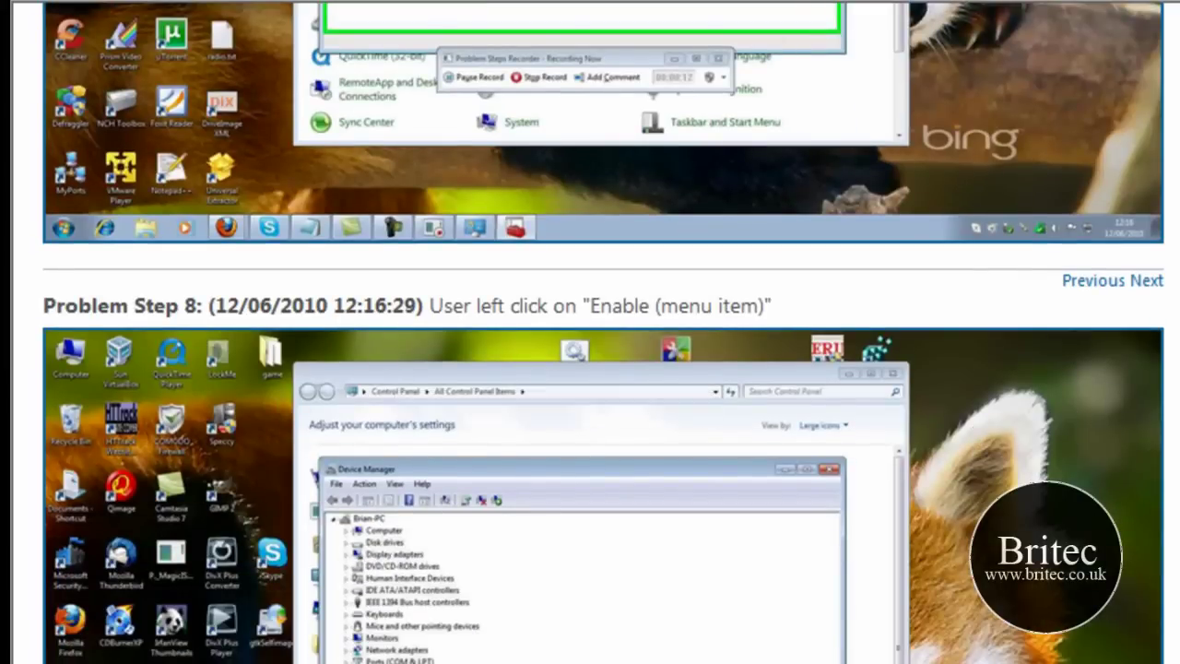
pyautogui.scroll(-10, 393, 558)
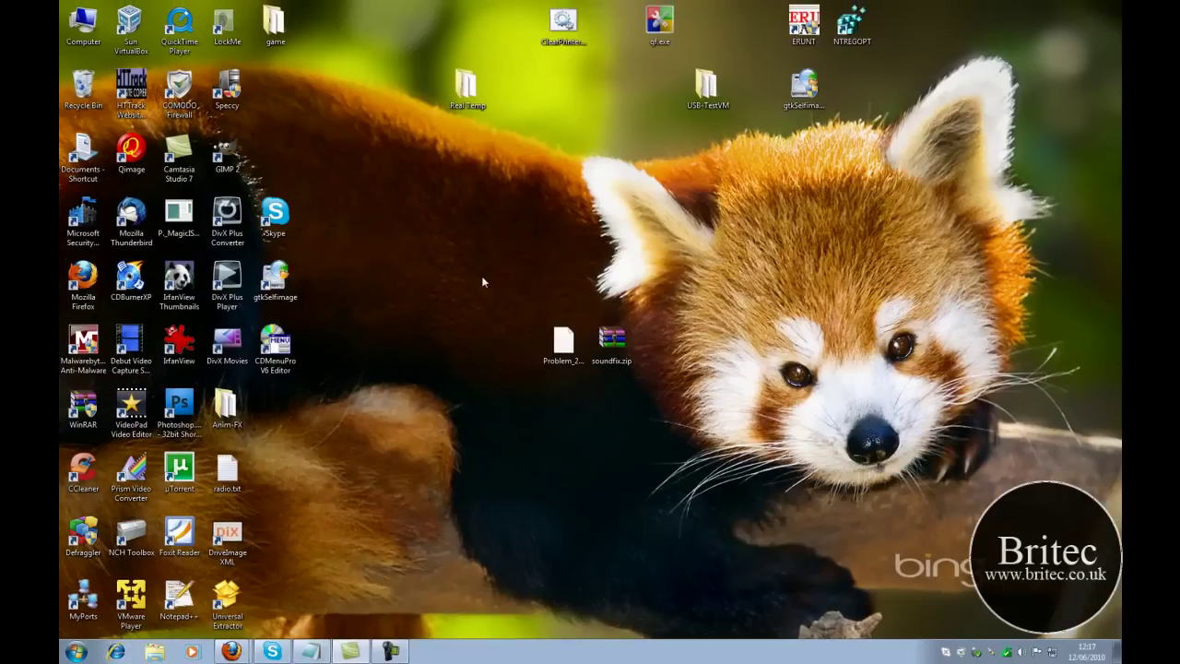
# Delete the extracted soundfix report and soundfix.zip from the desktop, confirming the multiple-item deletion
pyautogui.moveTo(684, 398); pyautogui.dragTo(479, 297)
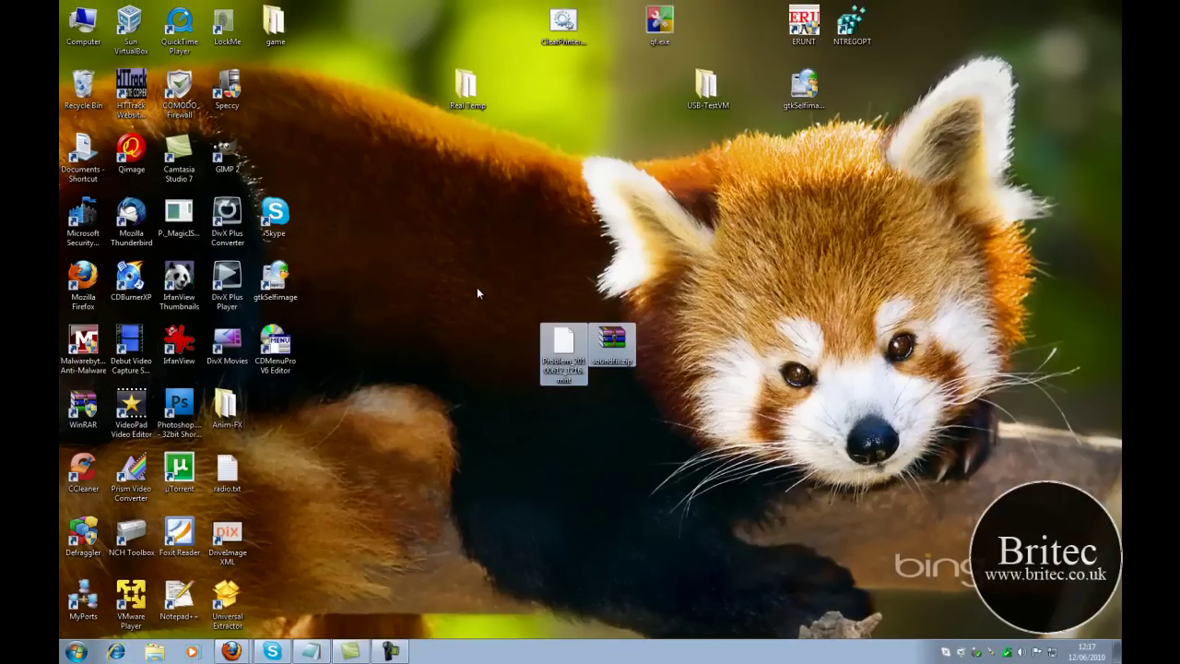
pyautogui.press('Delete')
pyautogui.click(635, 336)
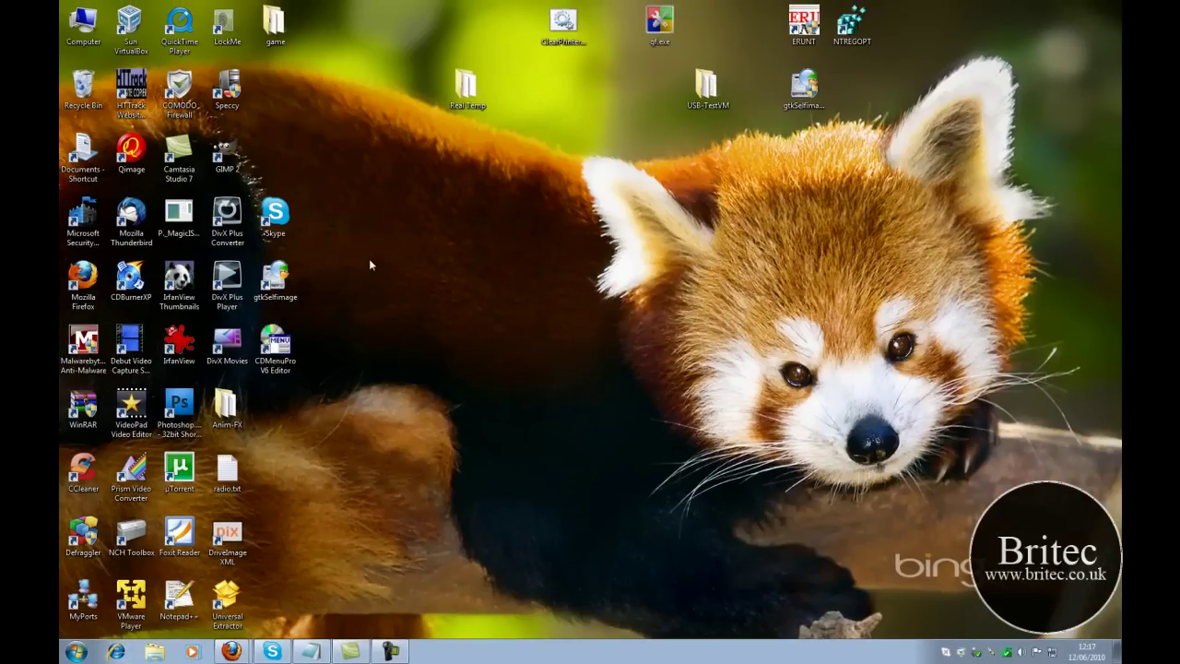